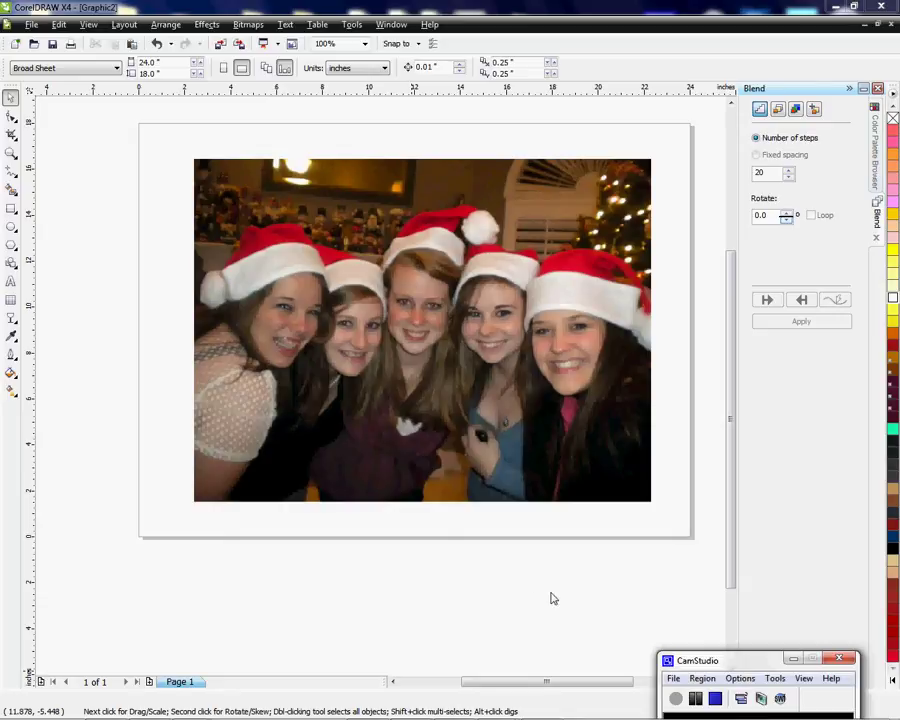
pyautogui.click(793, 658)
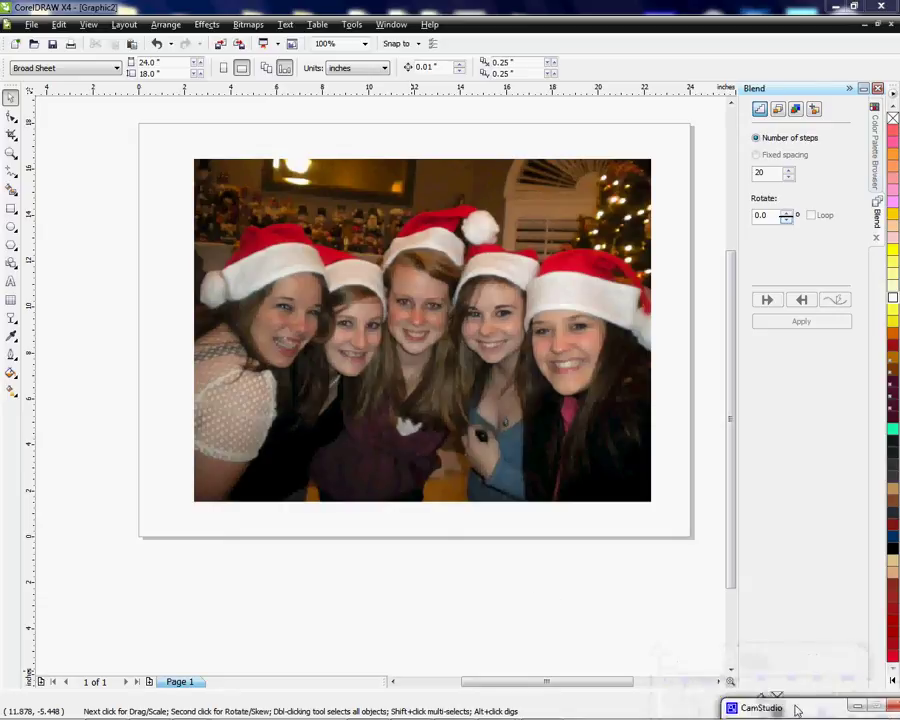
pyautogui.doubleClick(772, 704)
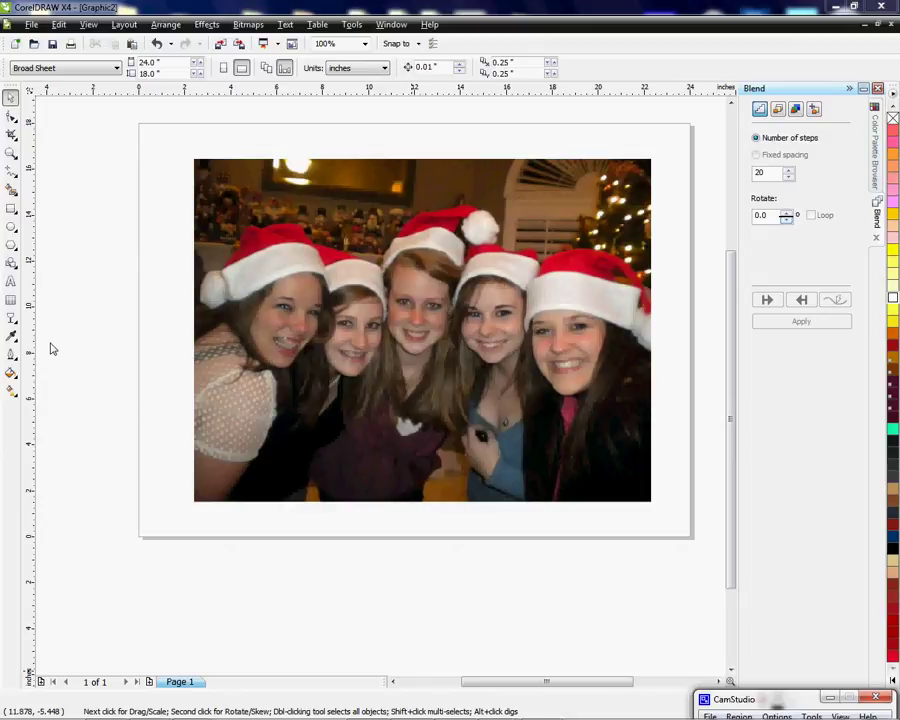
# - Start a line of artistic text in the empty area below the photo
pyautogui.click(11, 281)
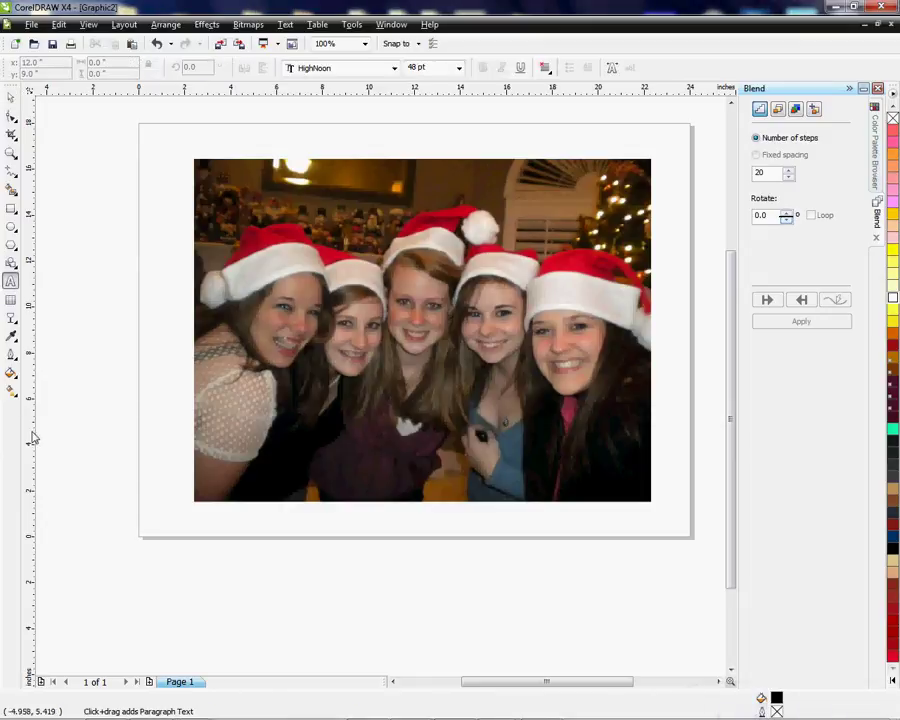
pyautogui.click(245, 589)
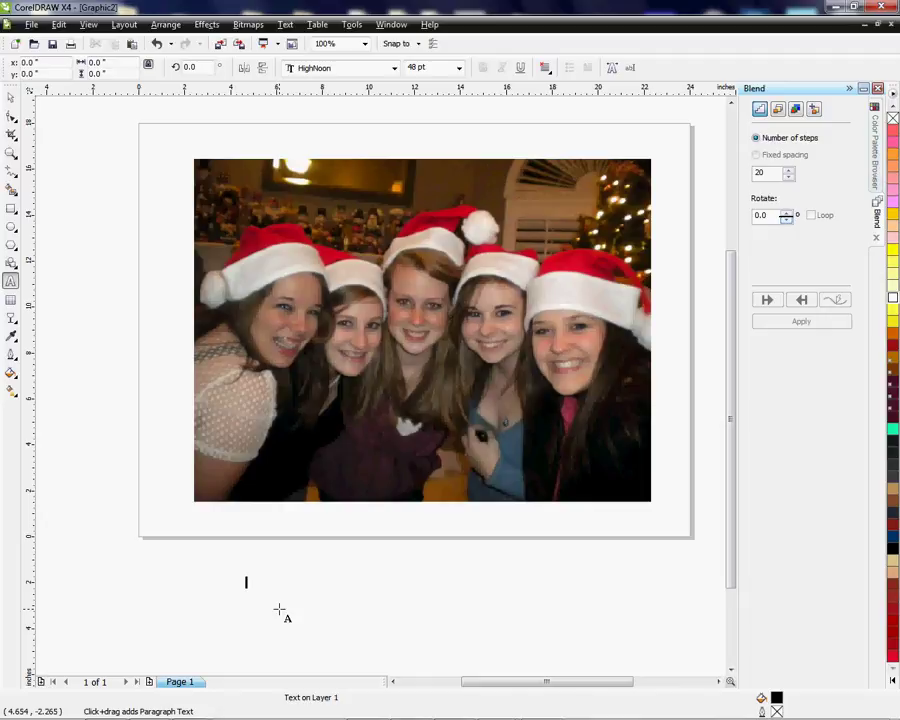
pyautogui.write('Conde')
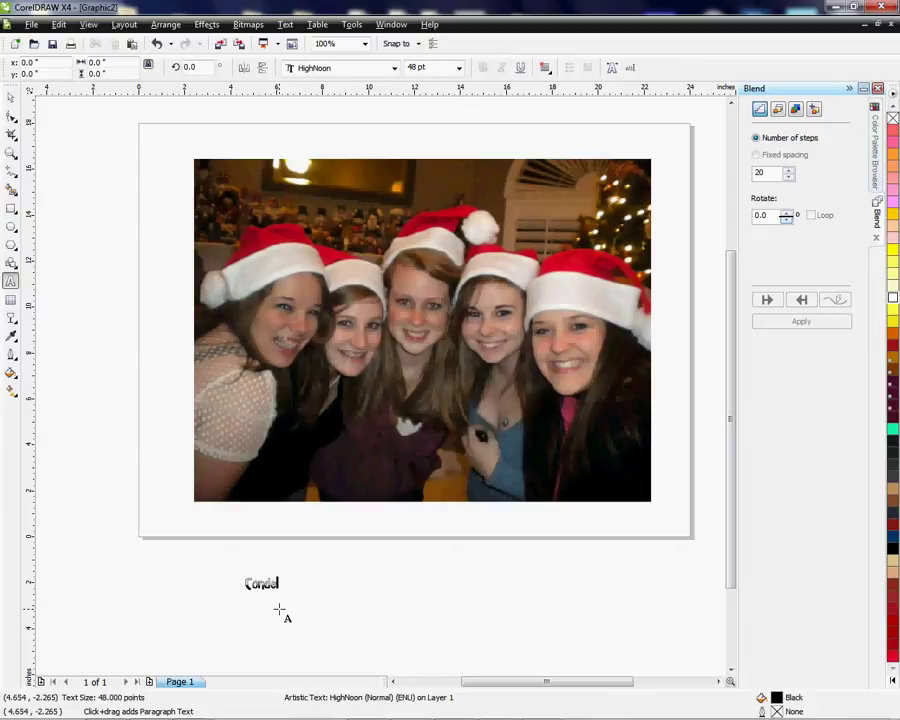
pyautogui.write('.')
pyautogui.press('BackSpace')
pyautogui.write('Images')
pyautogui.press('BackSpace')
pyautogui.press('BackSpace')
pyautogui.press('BackSpace')
pyautogui.press('BackSpace')
pyautogui.press('BackSpace')
pyautogui.press('BackSpace')
pyautogui.press('BackSpace')
pyautogui.press('BackSpace')
pyautogui.press('BackSpace')
pyautogui.press('BackSpace')
pyautogui.press('BackSpace')
pyautogui.press('BackSpace')
# - Enter "condeimages.com" as the text below the photo and finish the entry
pyautogui.write('condeimages.')
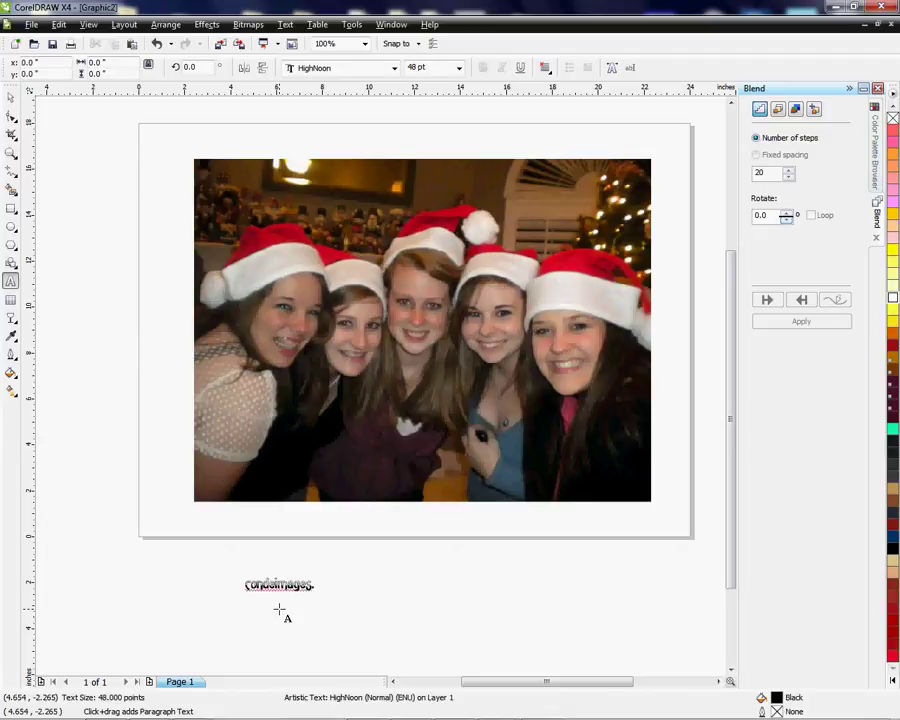
pyautogui.write('com')
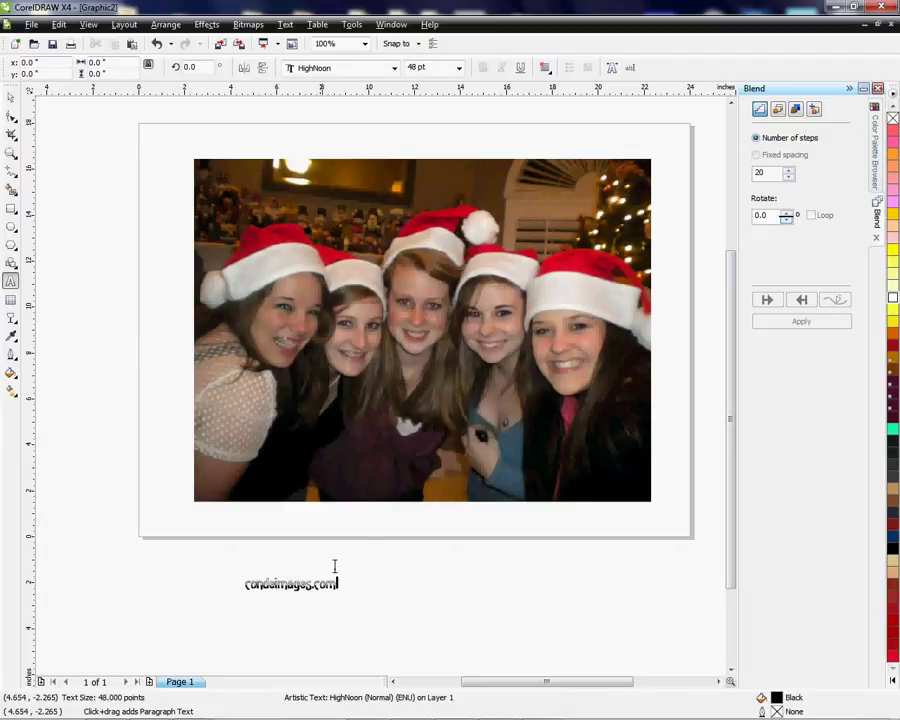
pyautogui.press('Escape')
# - Change the font of the whole condeimages.com text to Humnst777 Blk BT
pyautogui.moveTo(340, 585); pyautogui.dragTo(246, 585)
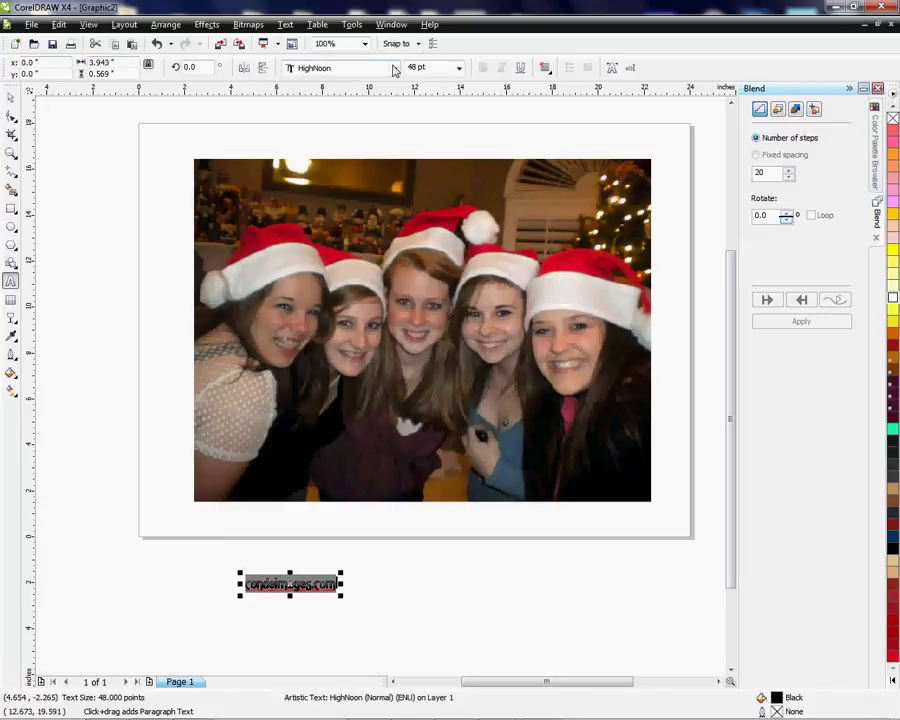
pyautogui.click(394, 67)
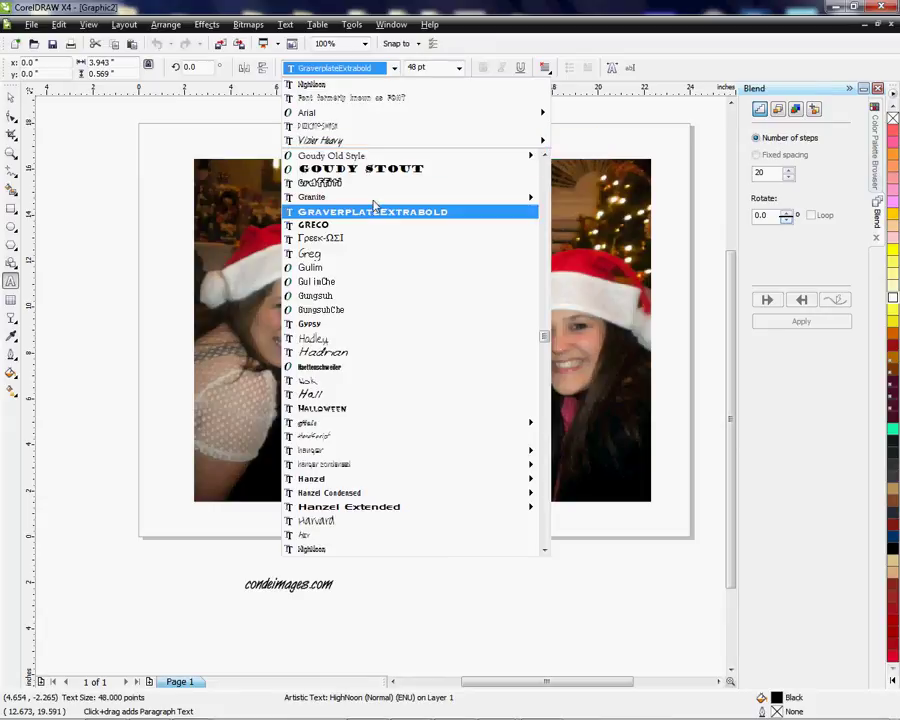
pyautogui.moveTo(380, 160)
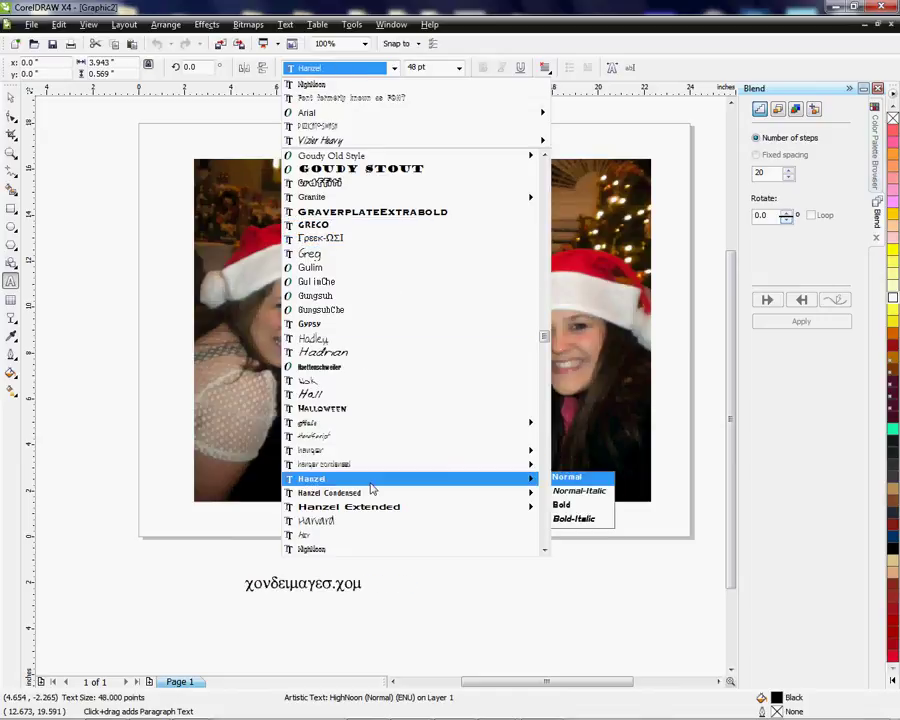
pyautogui.scroll(-4, 416, 519)
pyautogui.moveTo(408, 492)
pyautogui.scroll(-2, 408, 492)
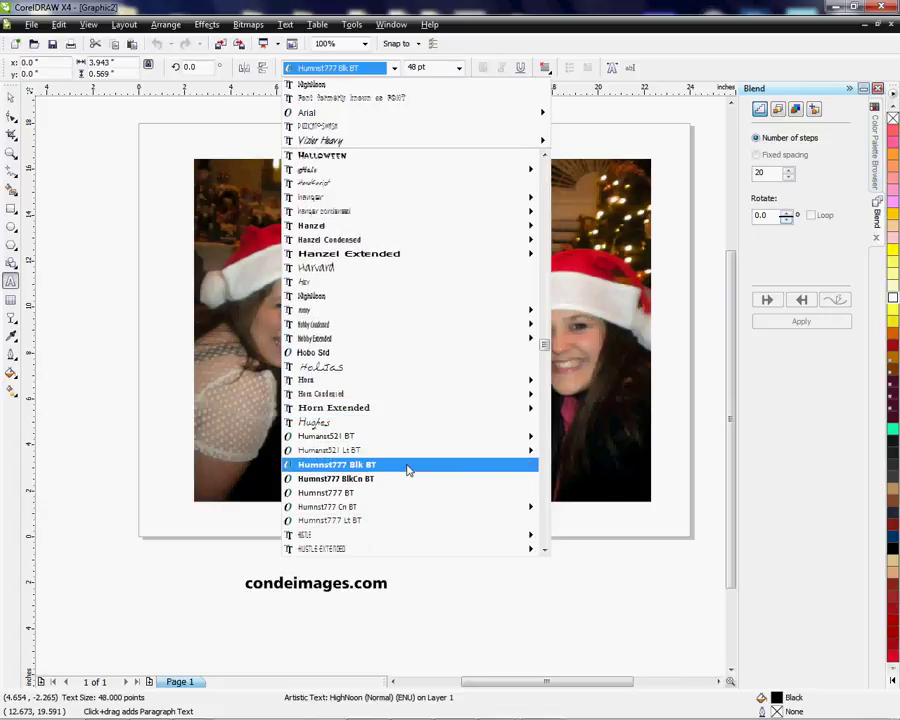
pyautogui.click(407, 469)
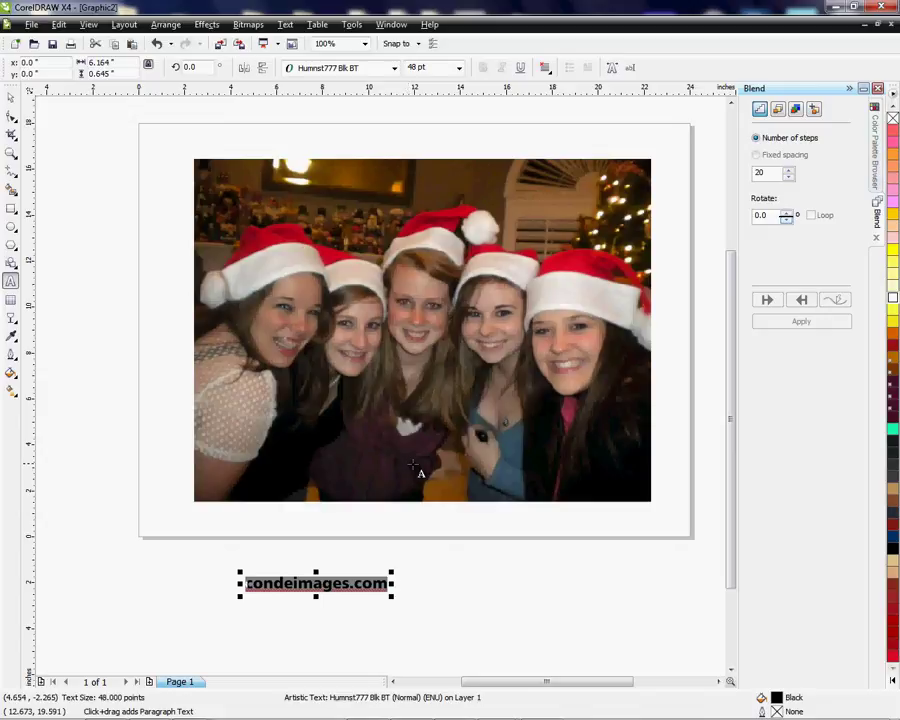
# - Try a white fill with a dark hairline outline (R28 G32 B33) on the condeimages.com text, shifting it slightly sideways
pyautogui.click(894, 302)
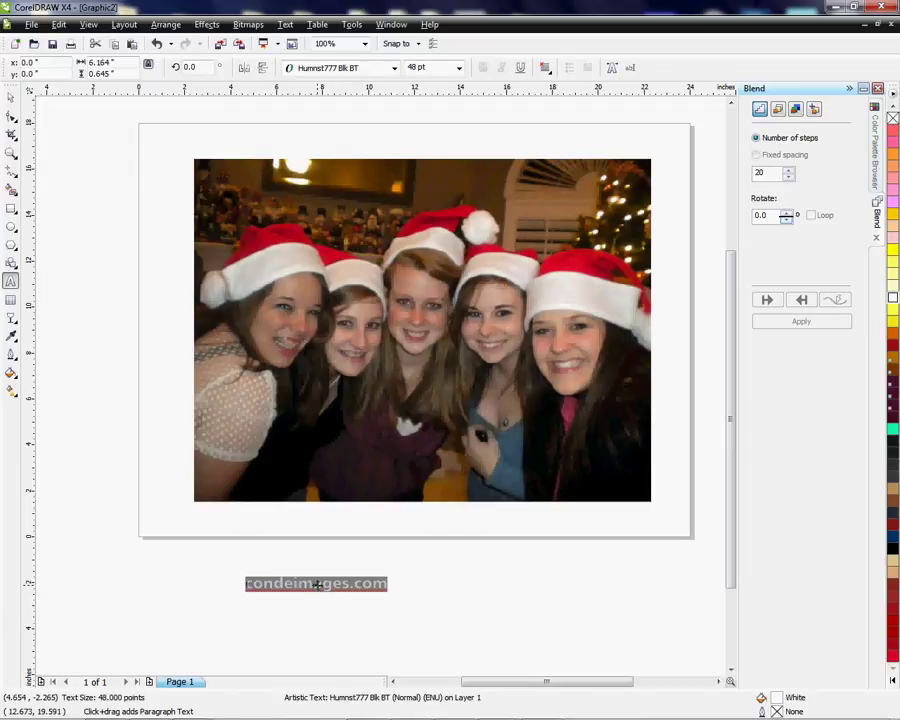
pyautogui.moveTo(316, 585); pyautogui.dragTo(368, 585)
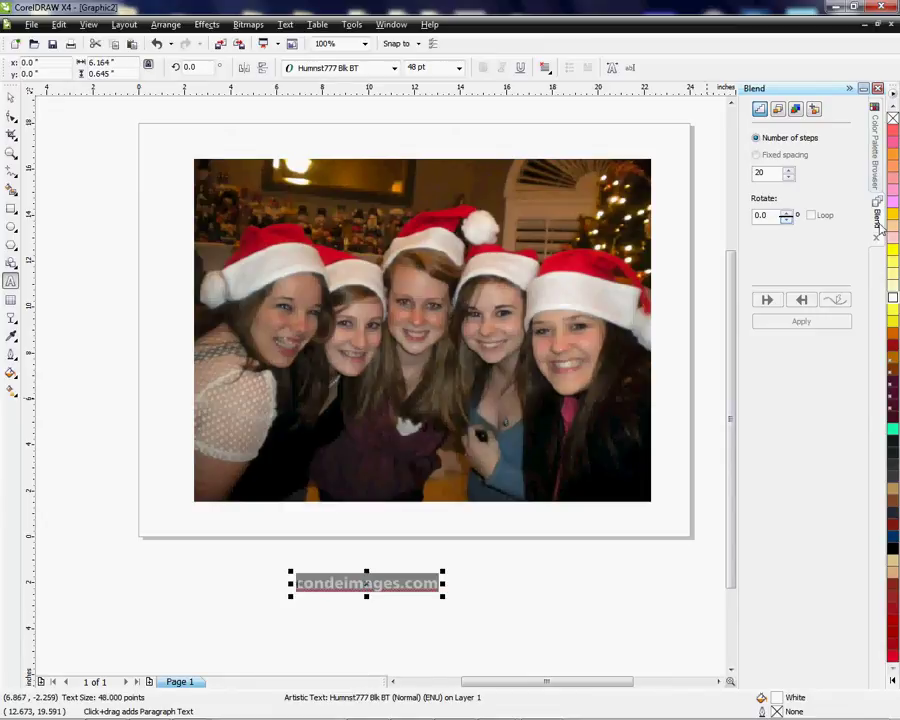
pyautogui.rightClick(893, 549)
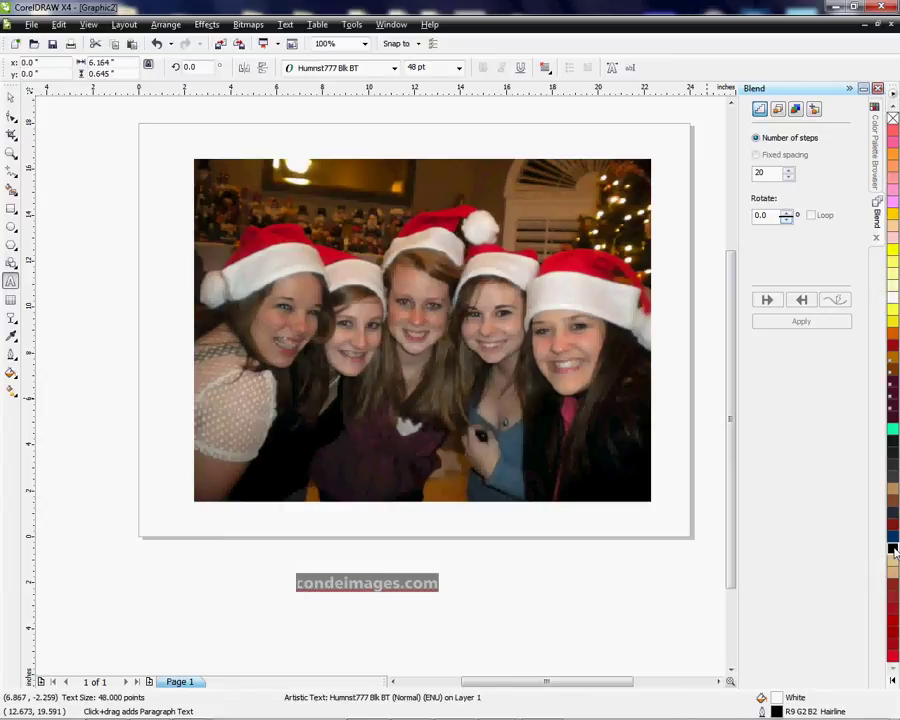
pyautogui.rightClick(893, 455)
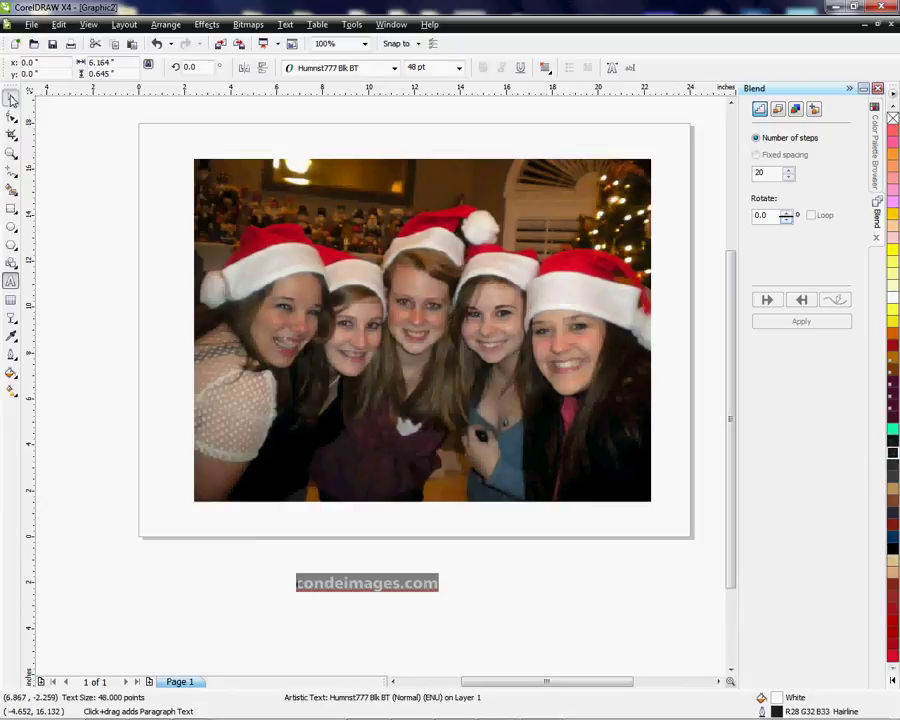
# - Enlarge the condeimages.com text proportionally to about 16 inches wide and place it roughly centred beneath the photo
pyautogui.click(11, 98)
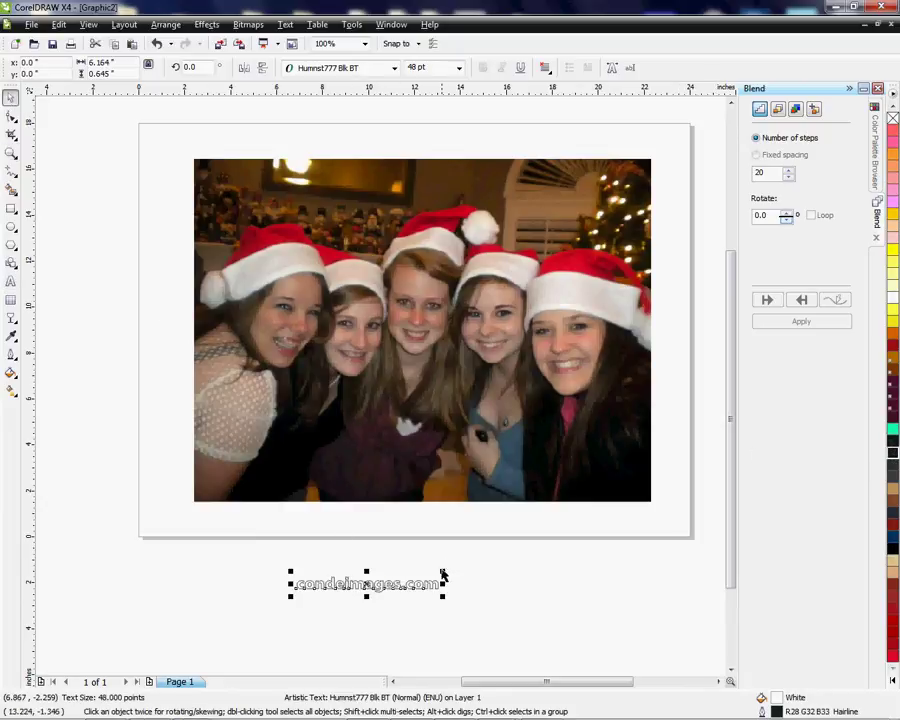
pyautogui.moveTo(443, 575); pyautogui.dragTo(669, 510)
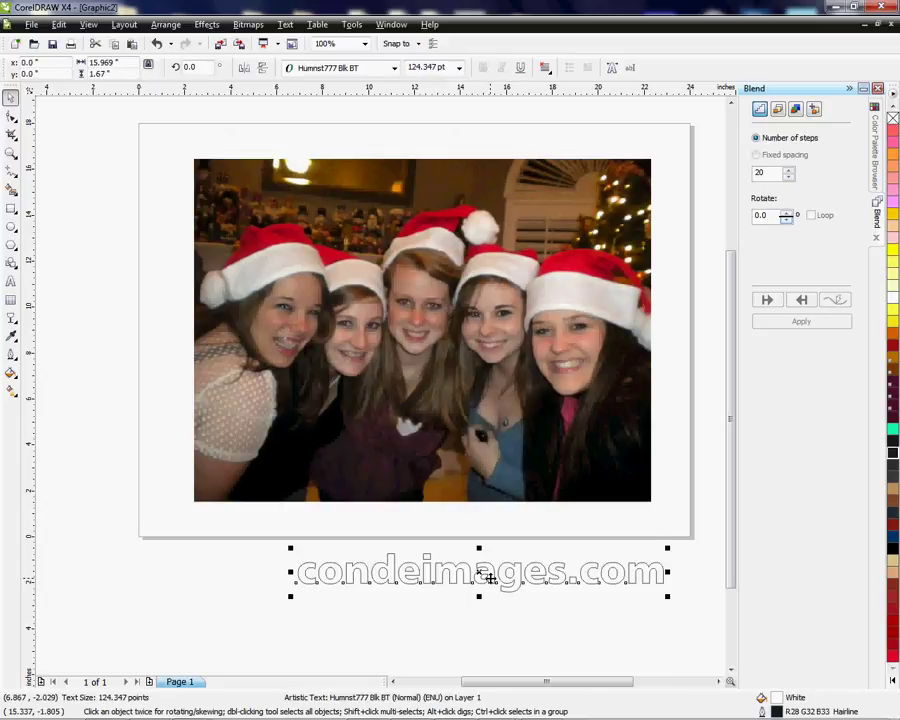
pyautogui.moveTo(488, 577); pyautogui.dragTo(404, 561)
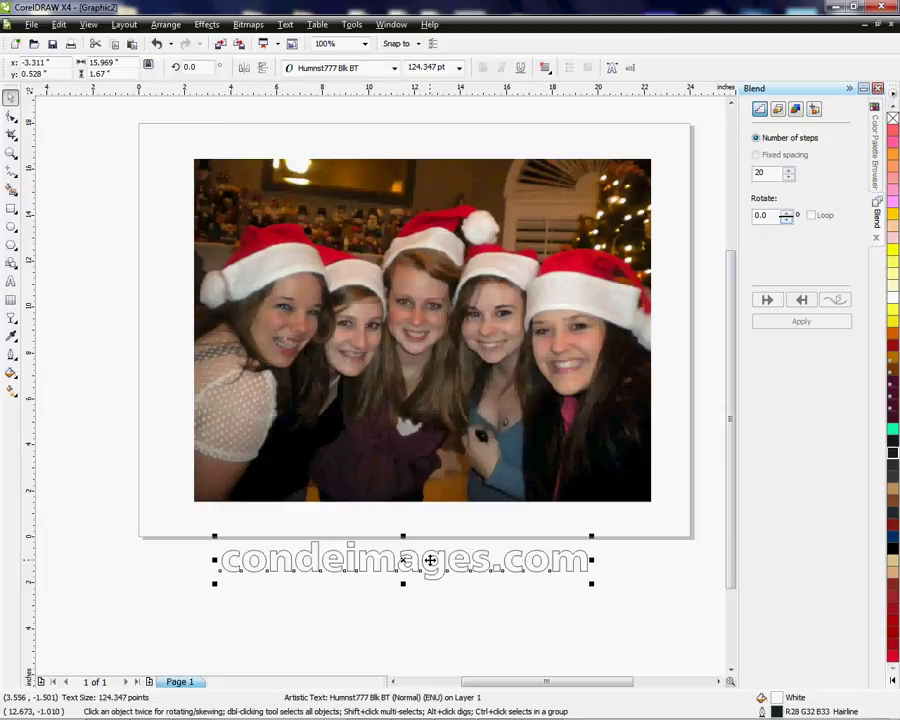
# - Remove the text's outline and try a light yellow fill, settling on a dark red fill (R157 G22 B25)
pyautogui.click(894, 262)
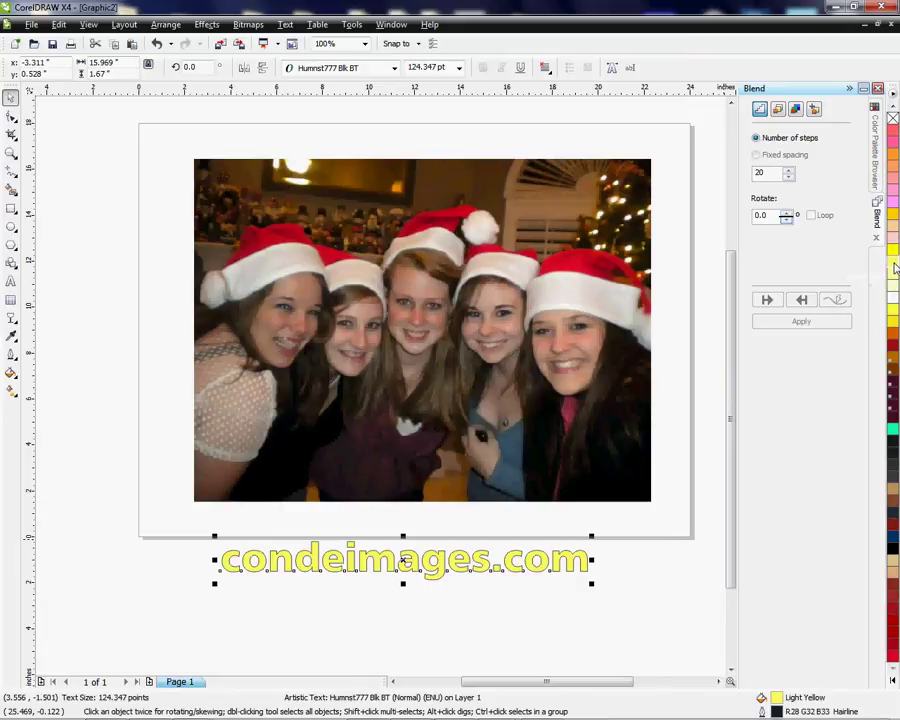
pyautogui.rightClick(893, 118)
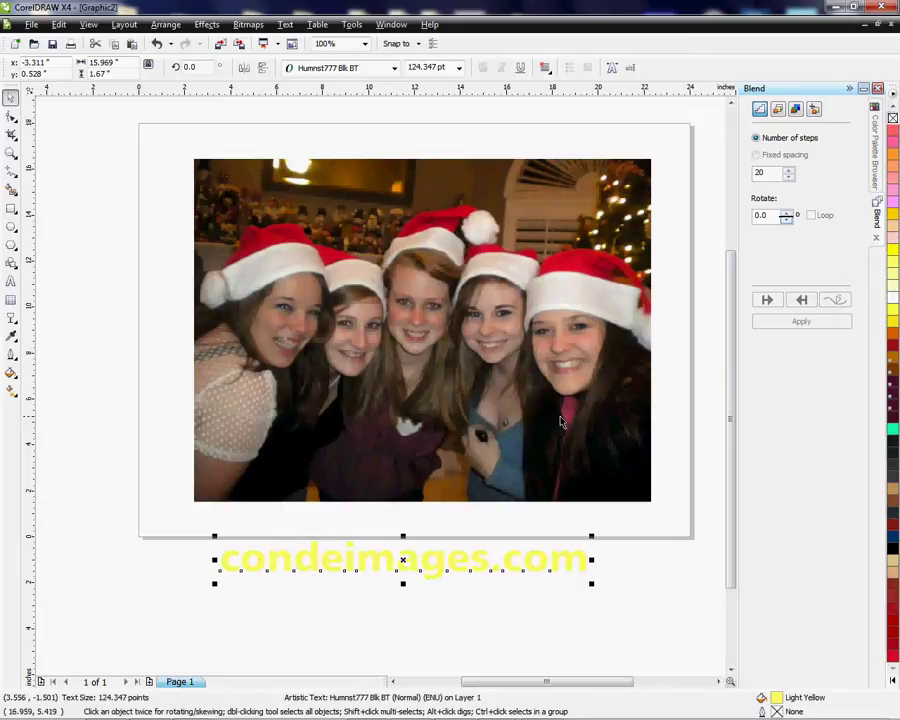
pyautogui.click(893, 346)
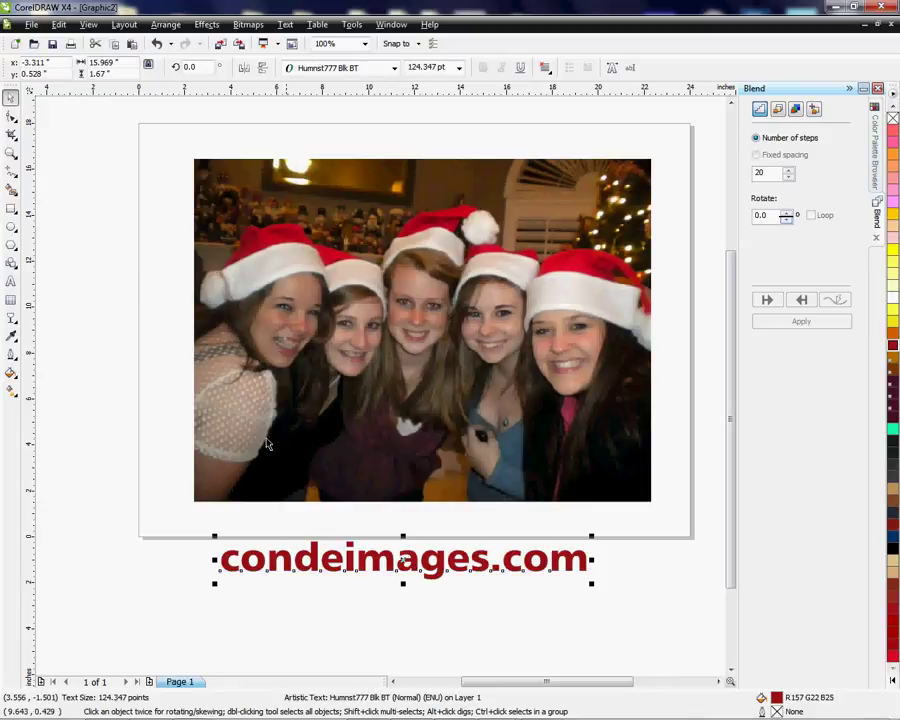
# - Apply a Uniform transparency to the dark red text with a starting transparency of 33
pyautogui.click(11, 321)
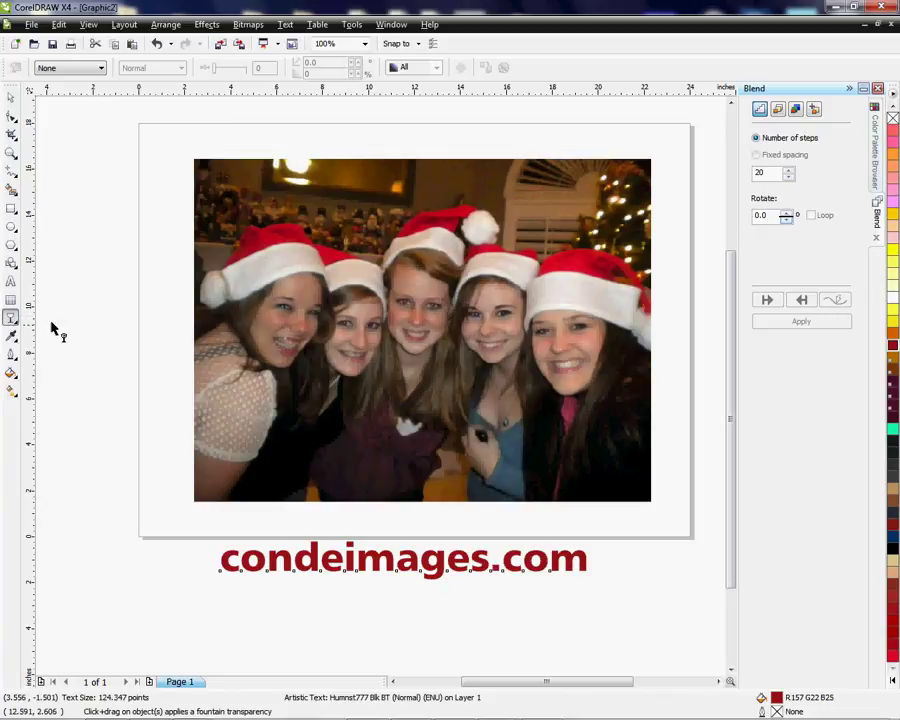
pyautogui.click(11, 318)
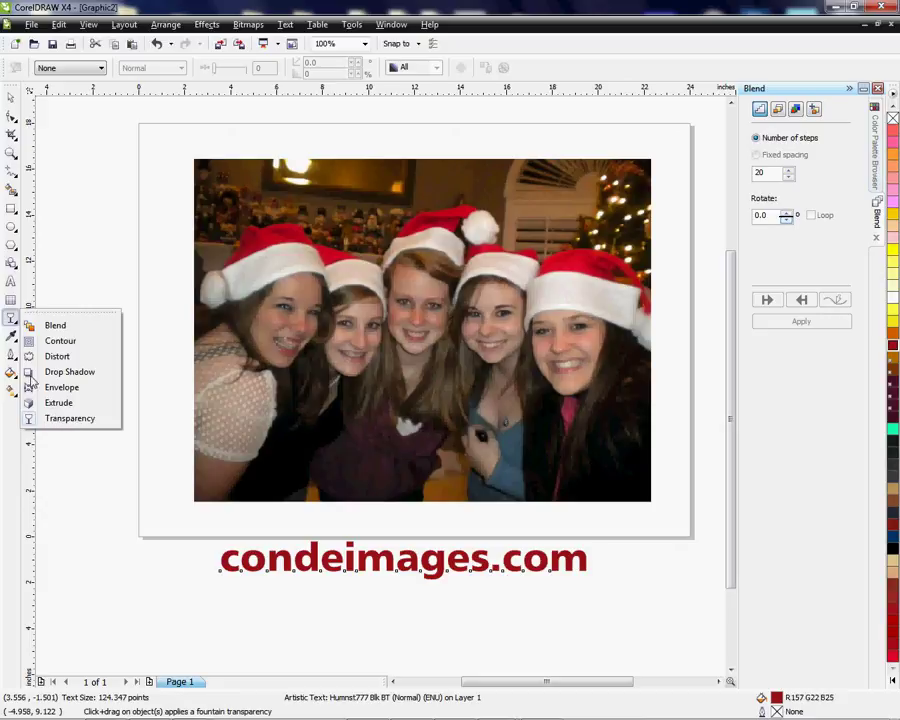
pyautogui.click(8, 321)
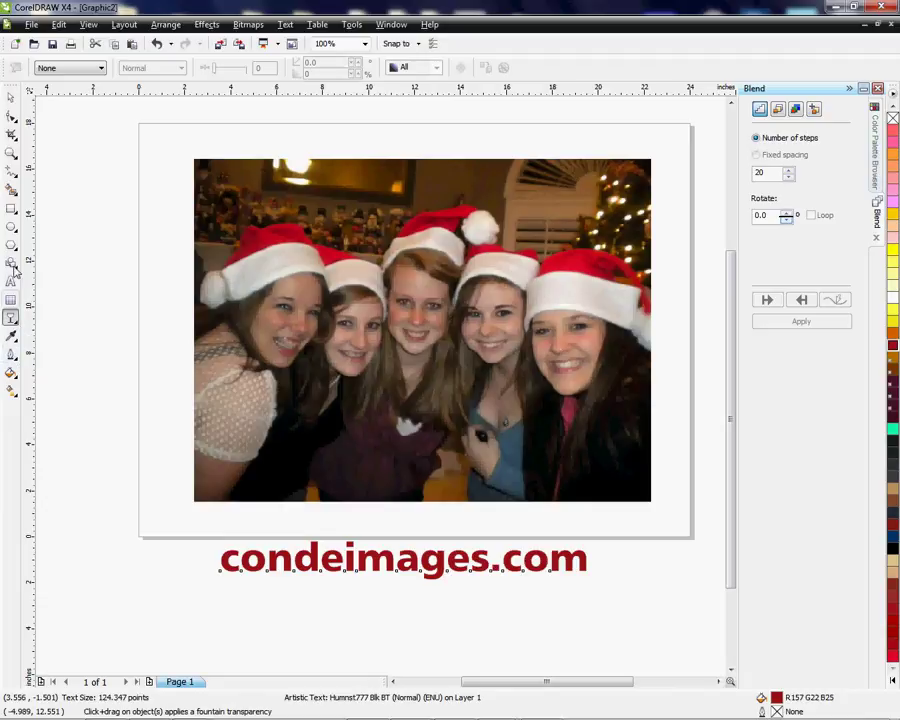
pyautogui.click(94, 72)
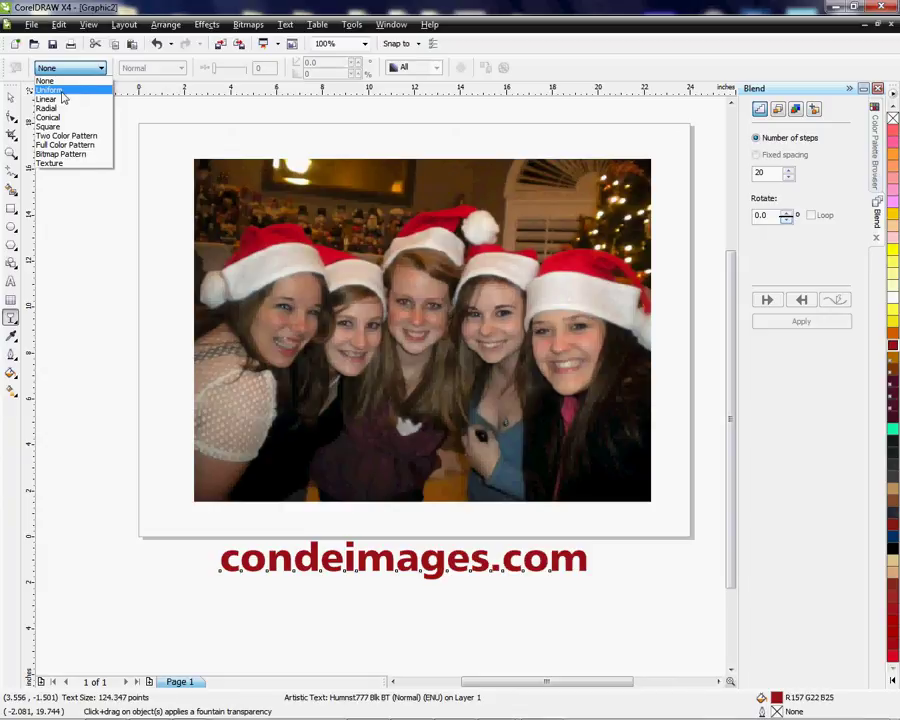
pyautogui.click(50, 90)
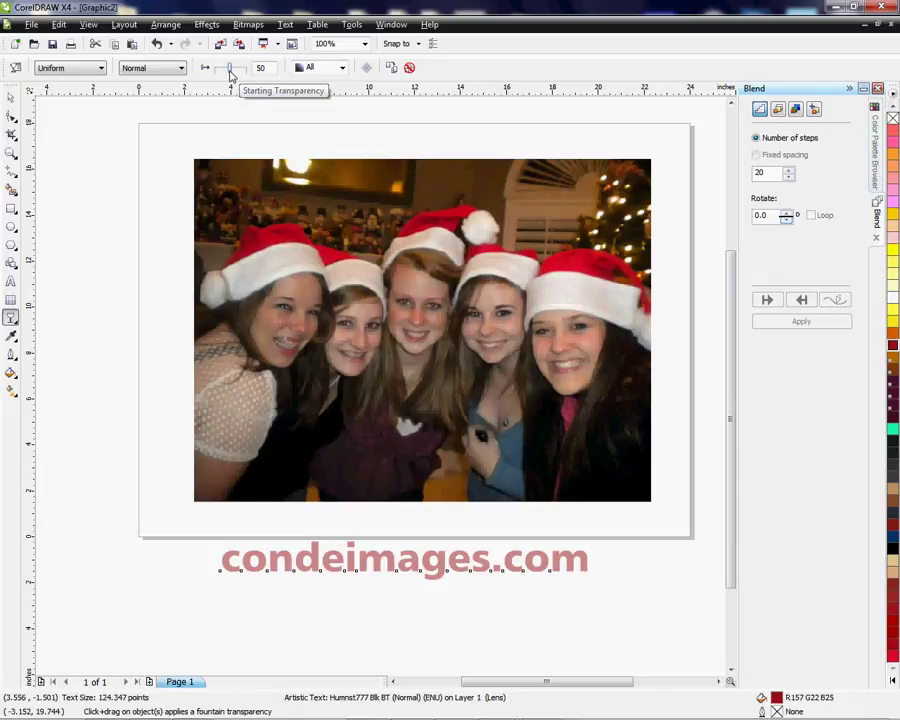
pyautogui.moveTo(230, 75)
pyautogui.mouseDown()
pyautogui.moveTo(240, 78)
pyautogui.moveTo(227, 72)
pyautogui.mouseUp()
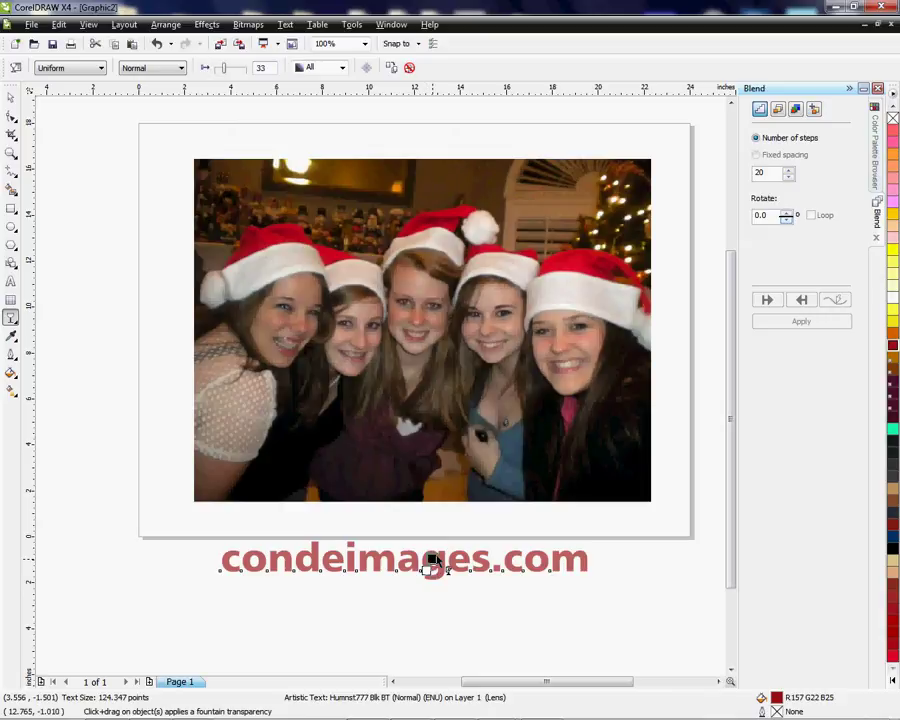
pyautogui.moveTo(428, 571); pyautogui.dragTo(428, 574)
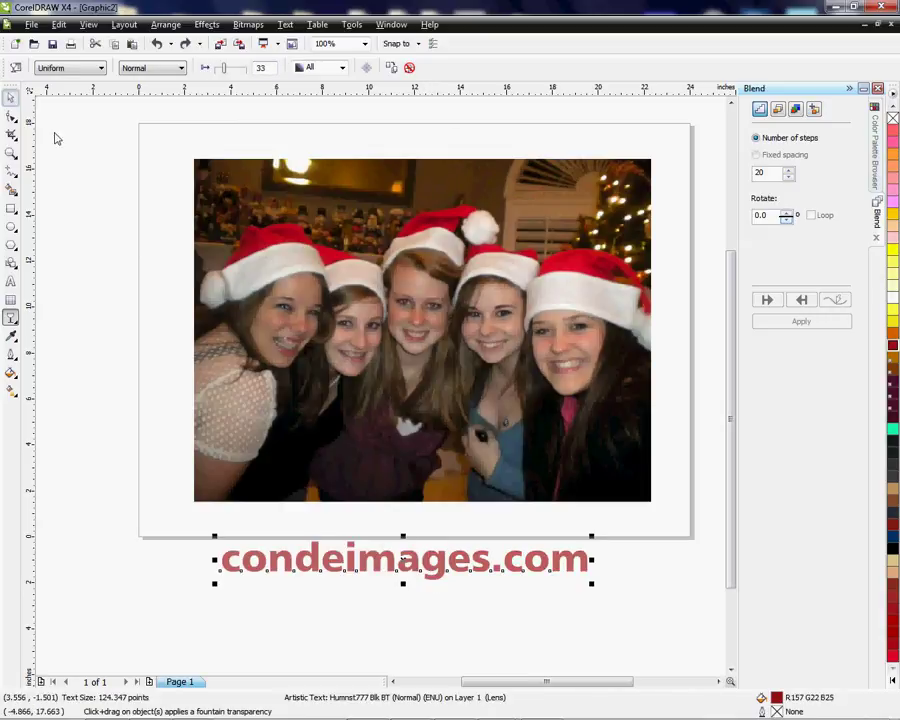
# - Move the transparent text onto the middle of the photo and rotate it about 31.8 degrees so it runs diagonally upward
pyautogui.click(10, 97)
pyautogui.moveTo(402, 553); pyautogui.dragTo(414, 327)
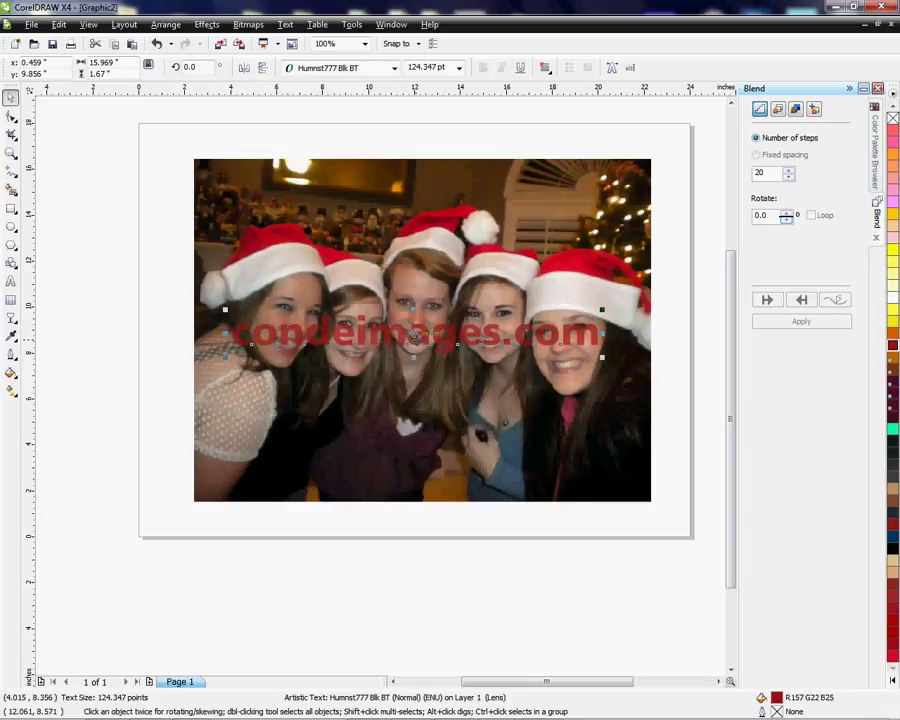
pyautogui.click(414, 336)
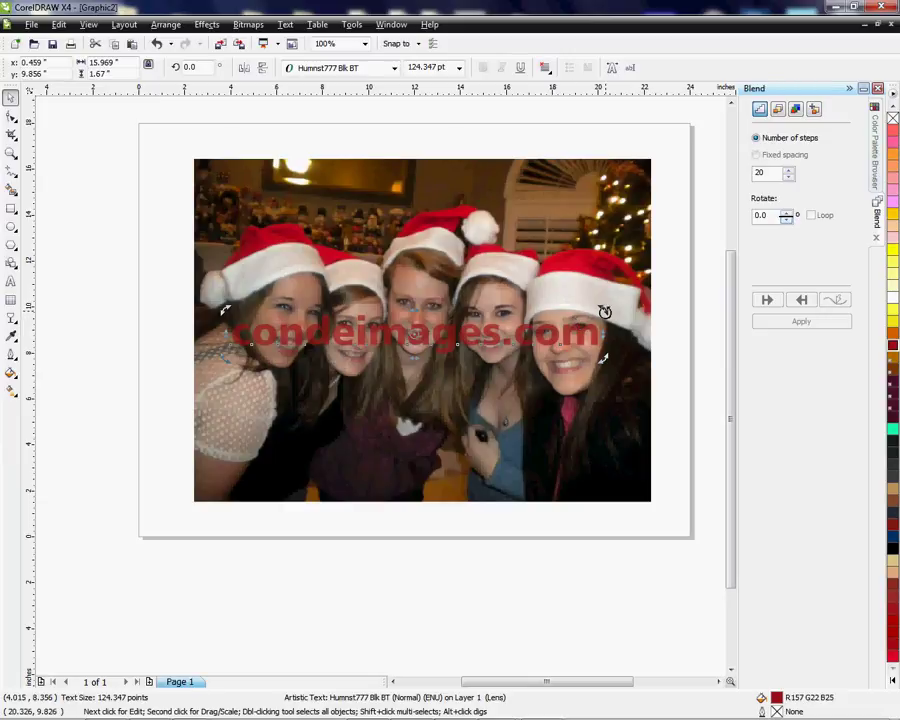
pyautogui.moveTo(604, 312); pyautogui.dragTo(588, 200)
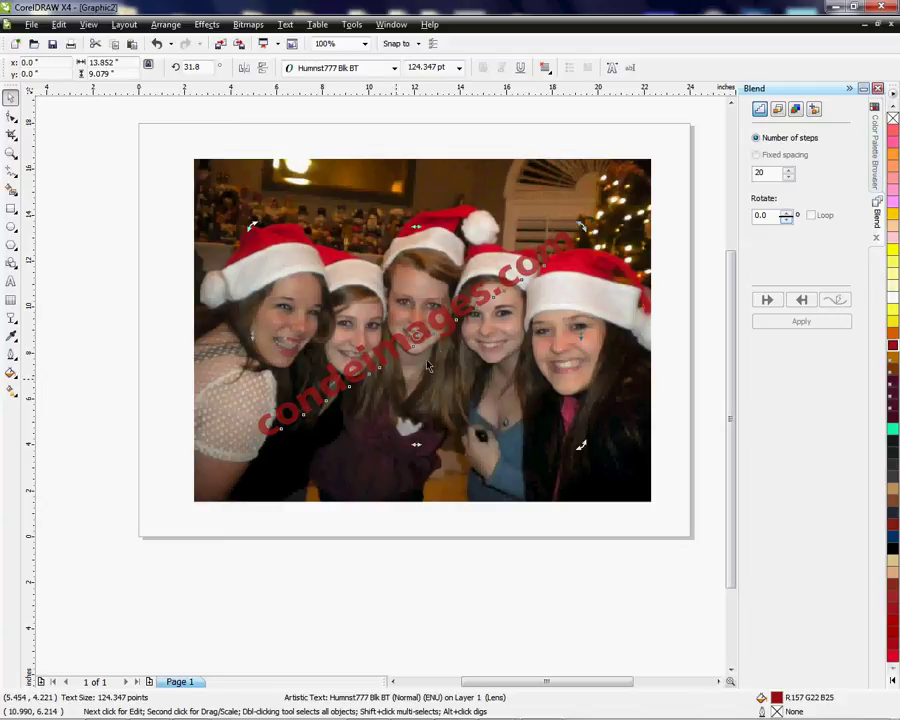
pyautogui.moveTo(414, 338); pyautogui.dragTo(420, 332)
pyautogui.moveTo(579, 438); pyautogui.dragTo(580, 441)
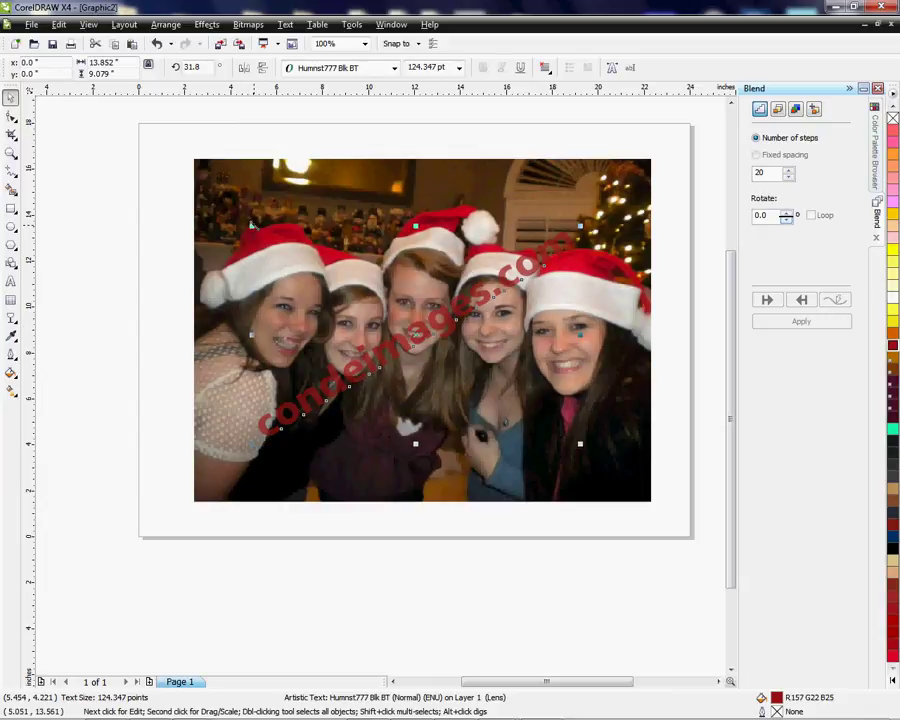
pyautogui.click(321, 279)
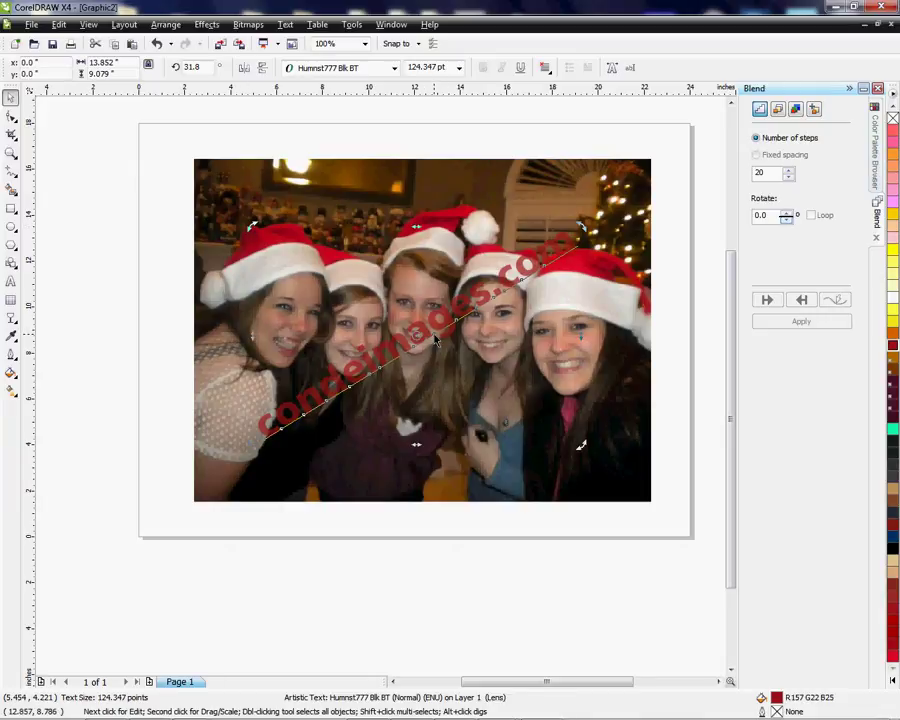
pyautogui.click(573, 249)
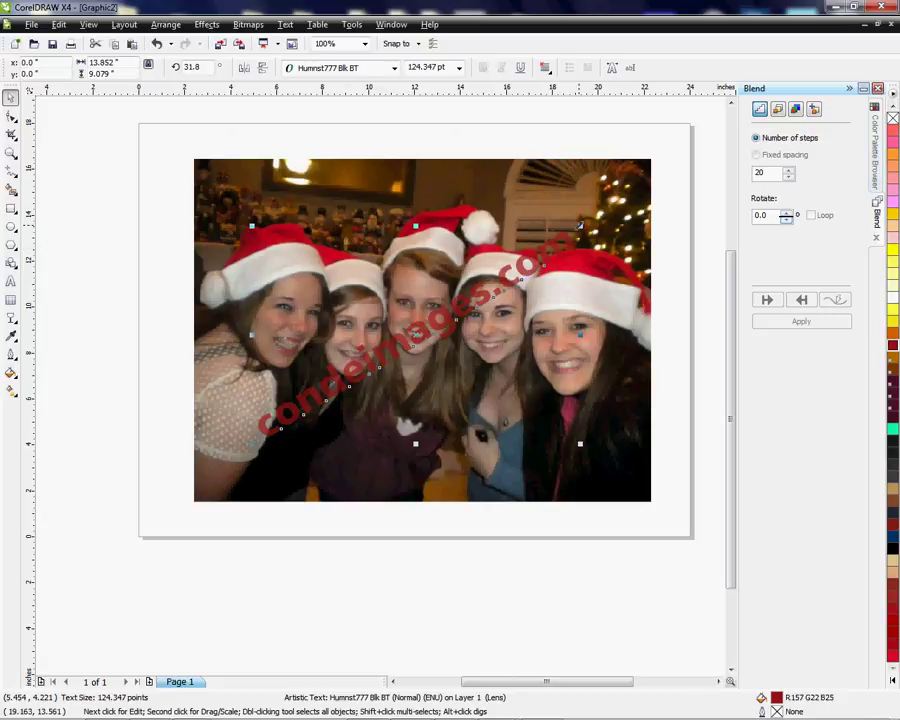
# - Enlarge the diagonal condeimages.com text proportionally to about 18.3 inches wide across the photo and fill it with white
pyautogui.moveTo(580, 227); pyautogui.dragTo(639, 150)
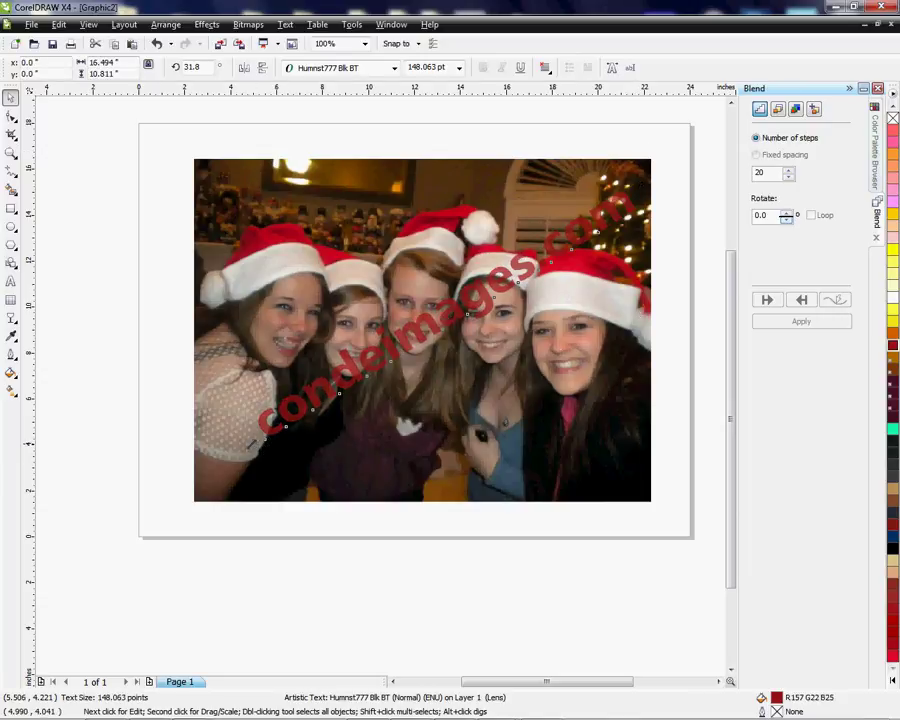
pyautogui.moveTo(258, 445); pyautogui.dragTo(211, 488)
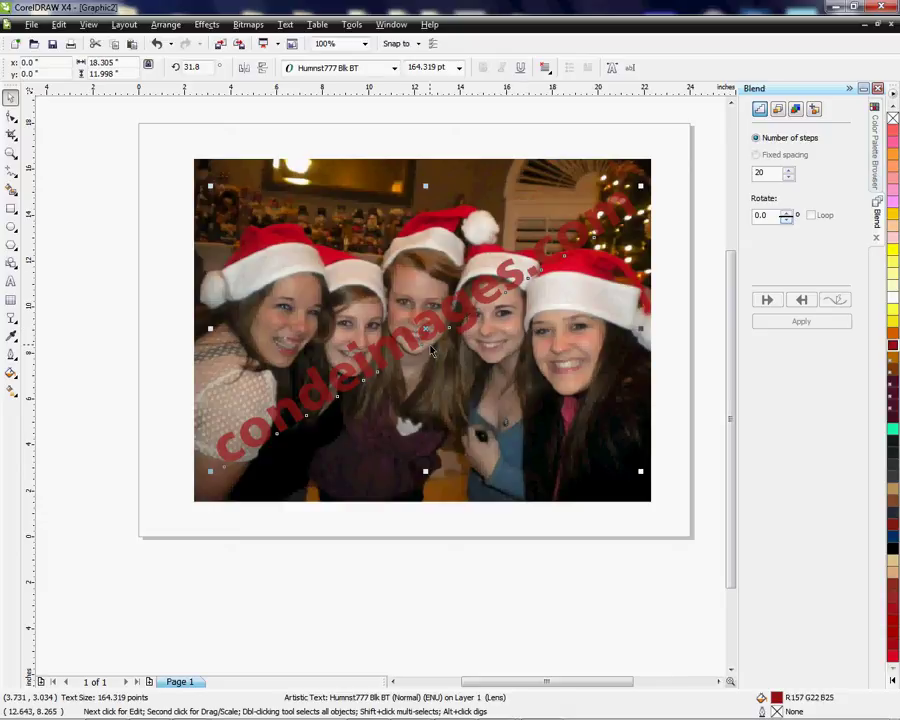
pyautogui.click(894, 303)
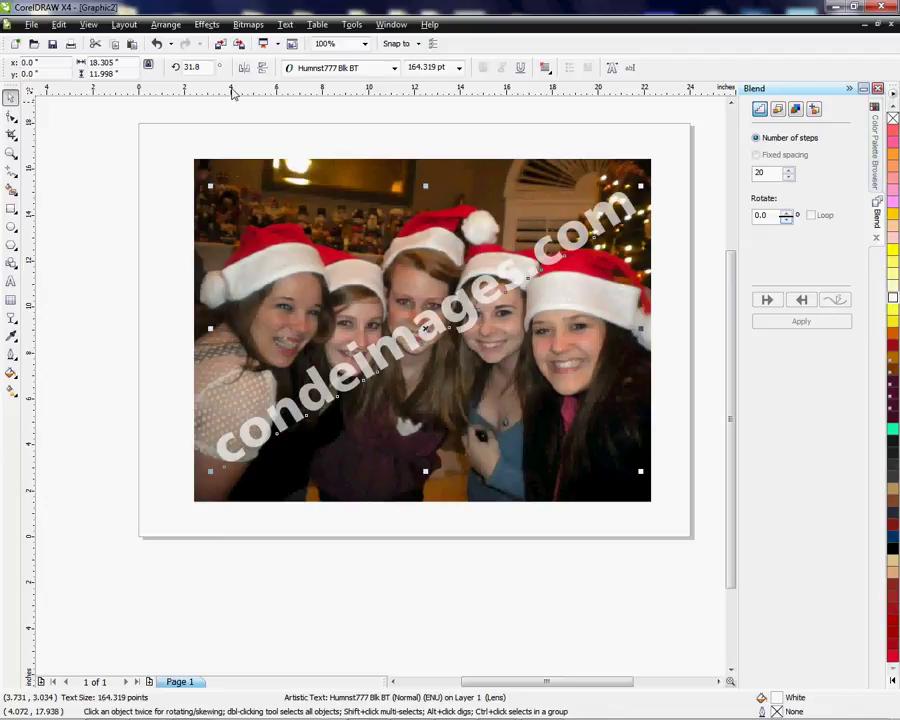
# - Raise the white text's uniform transparency to about 82 and shift the text slightly lower on the photo
pyautogui.click(11, 318)
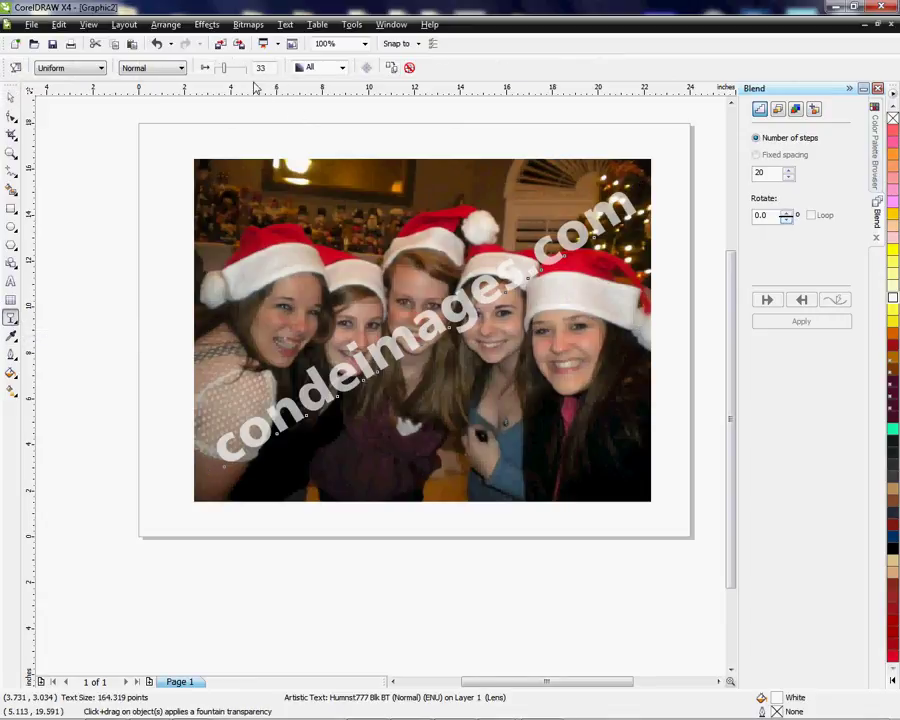
pyautogui.moveTo(226, 75); pyautogui.dragTo(241, 76)
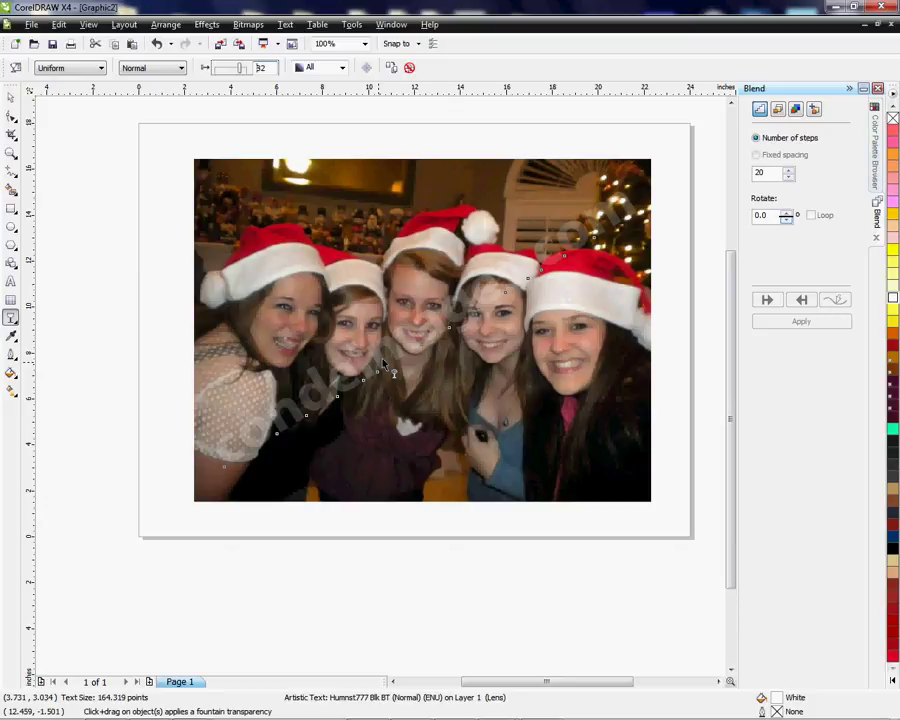
pyautogui.click(12, 100)
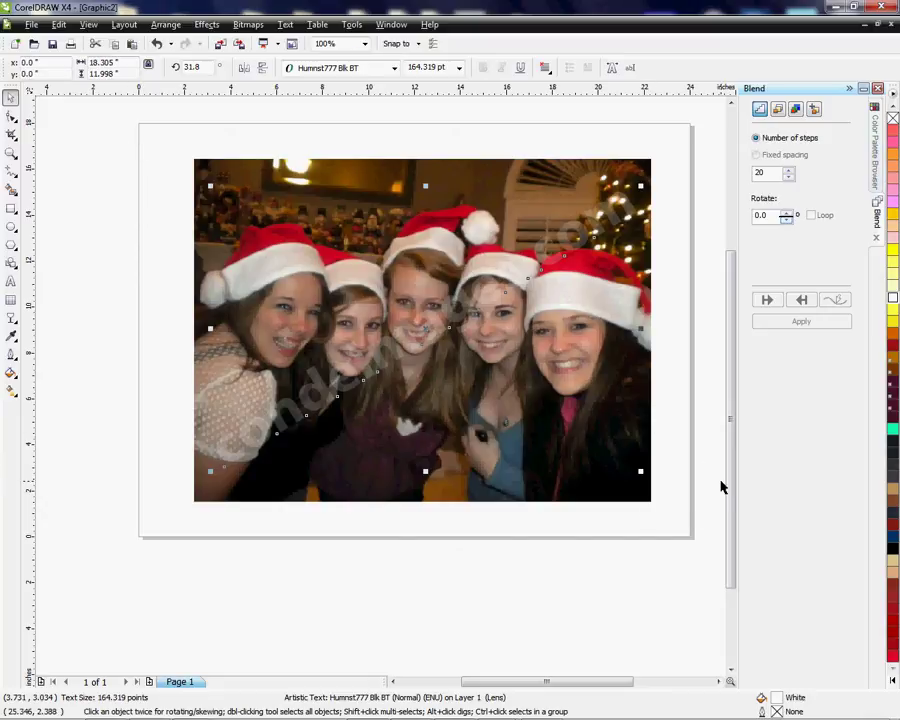
pyautogui.click(98, 382)
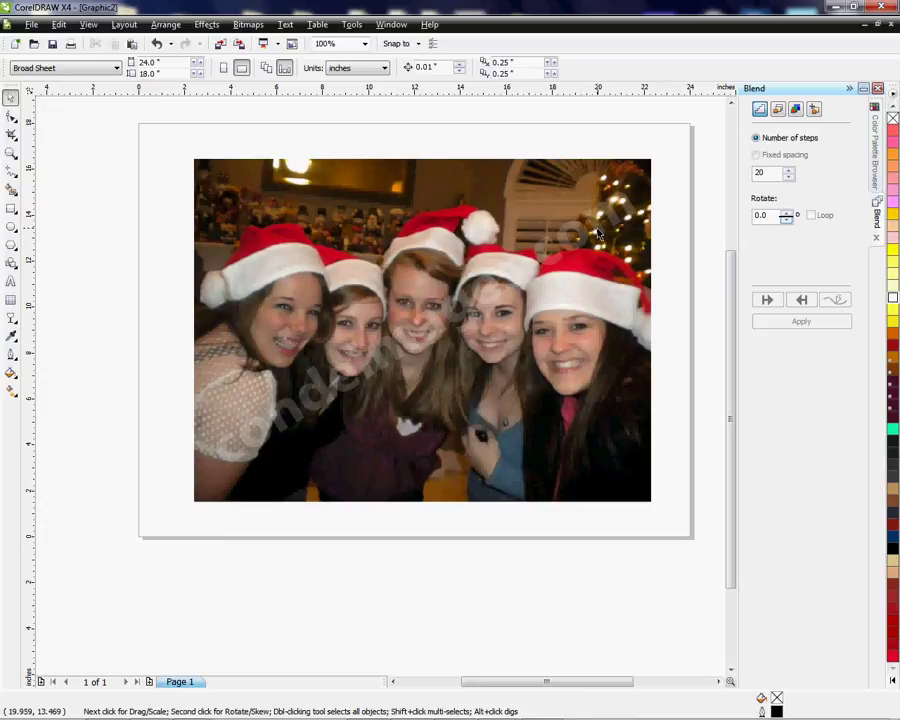
pyautogui.moveTo(596, 275); pyautogui.dragTo(600, 240)
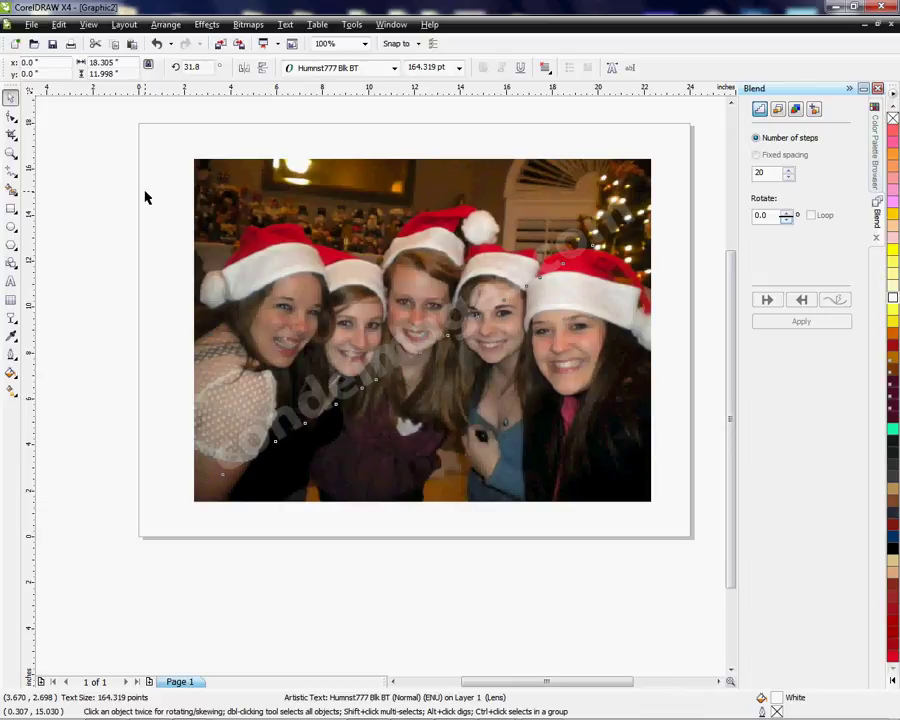
pyautogui.click(138, 260)
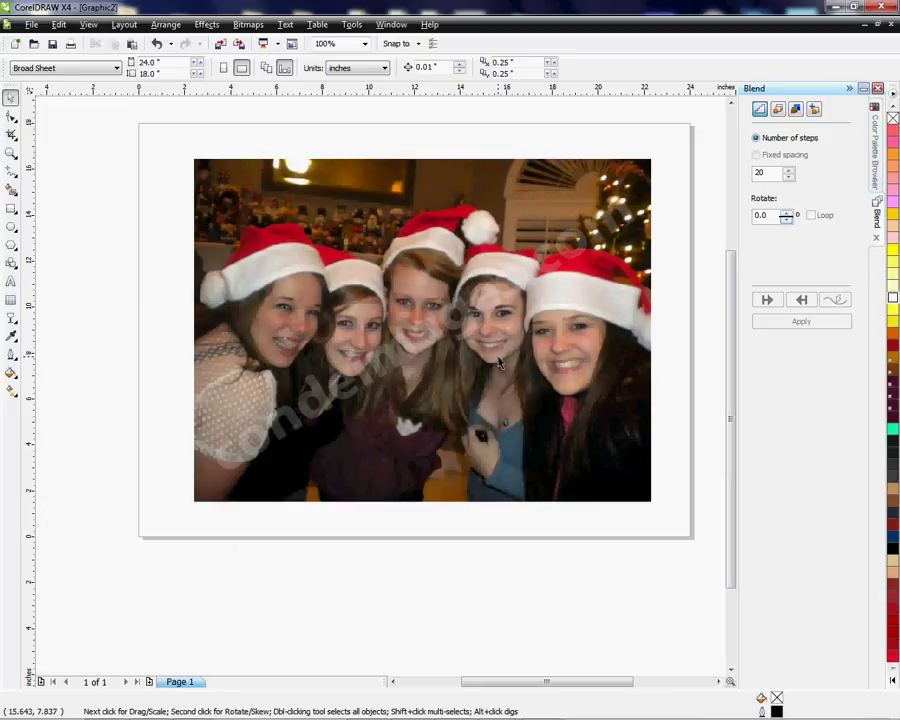
# - Select both the photo and the watermark text and group them into one object
pyautogui.moveTo(123, 124); pyautogui.dragTo(693, 543)
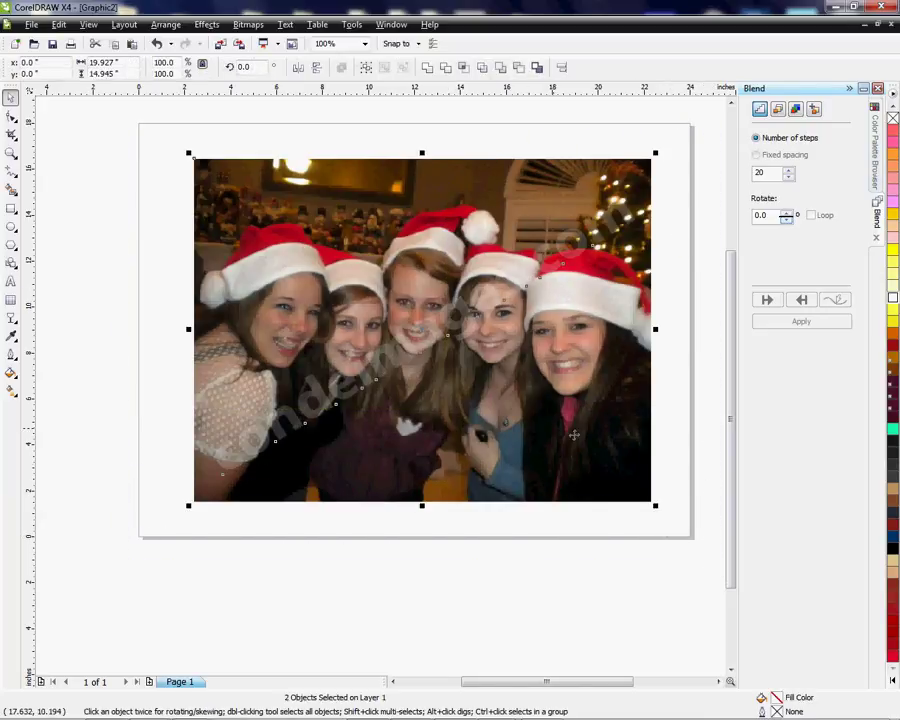
pyautogui.click(38, 314)
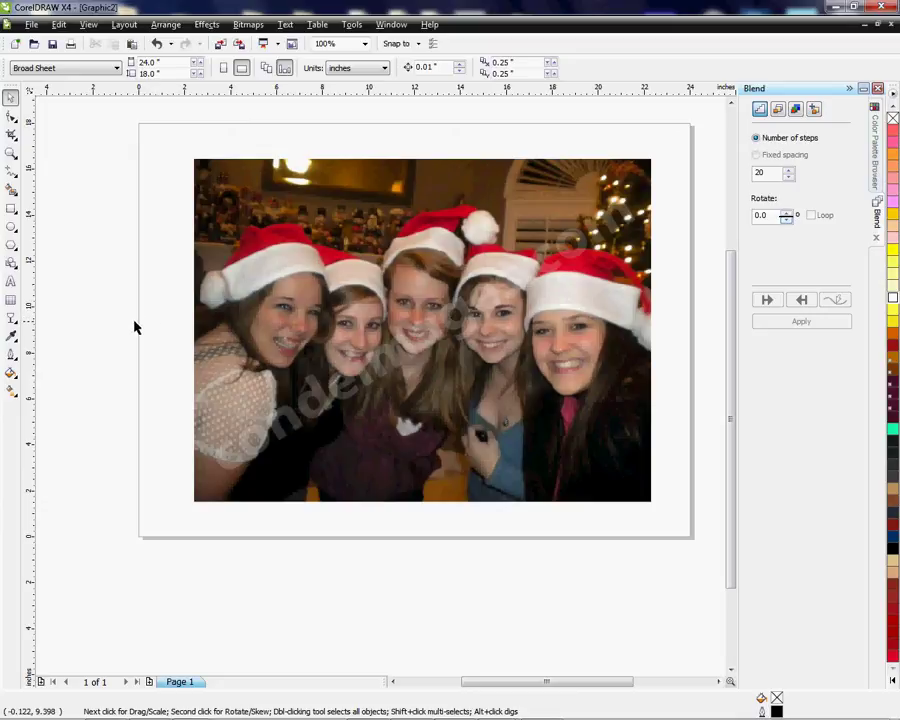
pyautogui.hotkey('ctrl', 'a')
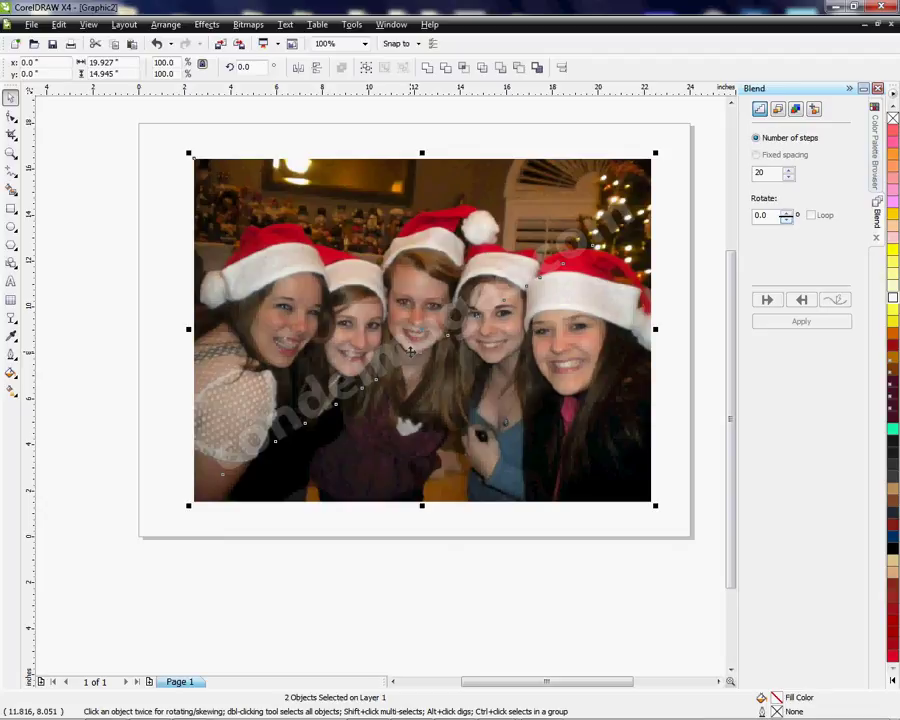
pyautogui.rightClick(410, 352)
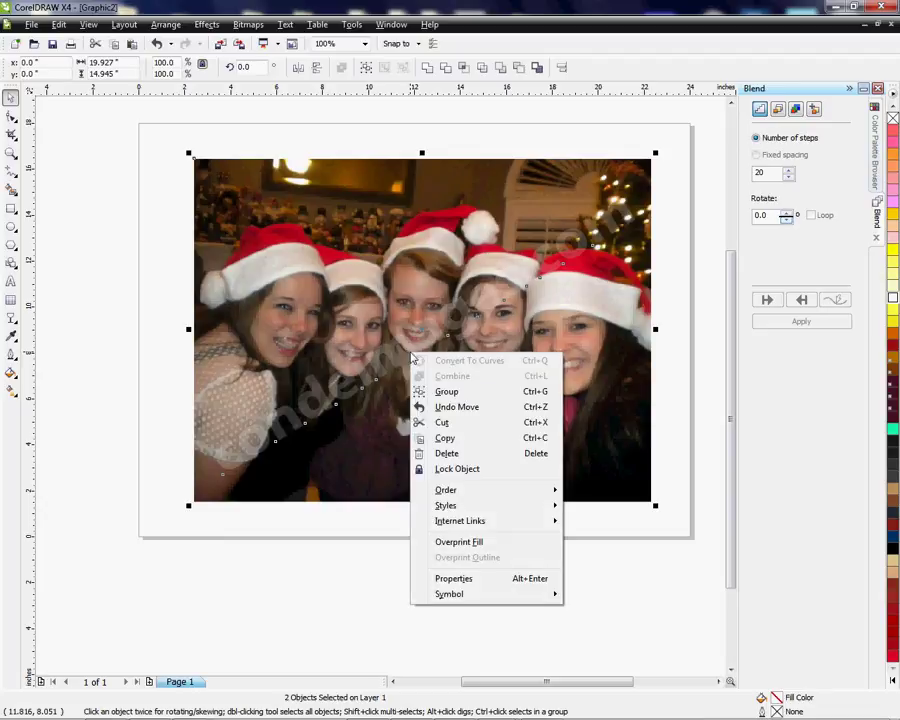
pyautogui.click(448, 392)
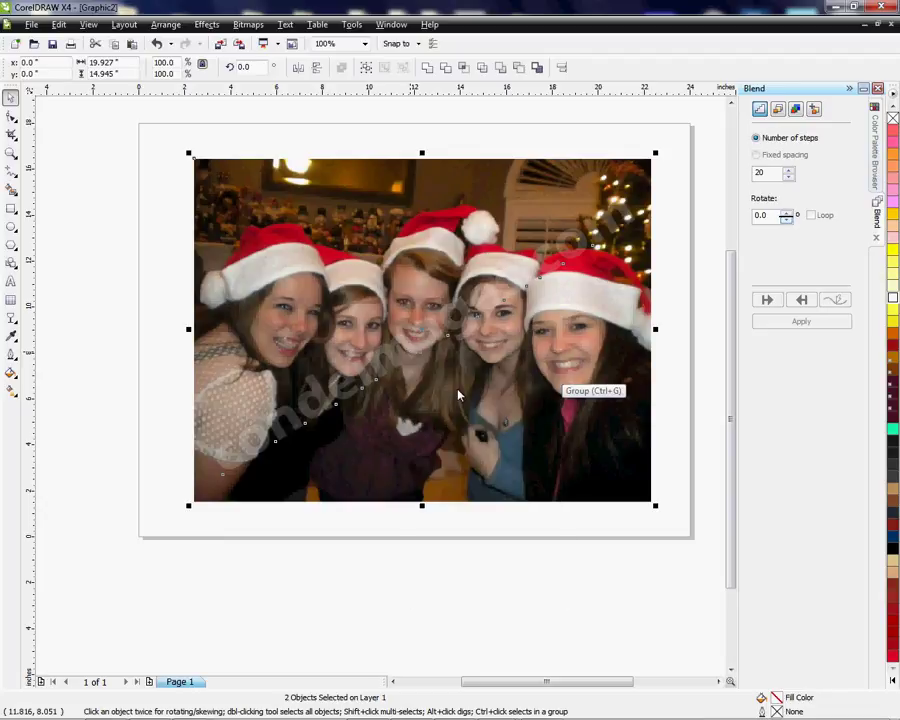
pyautogui.click(92, 349)
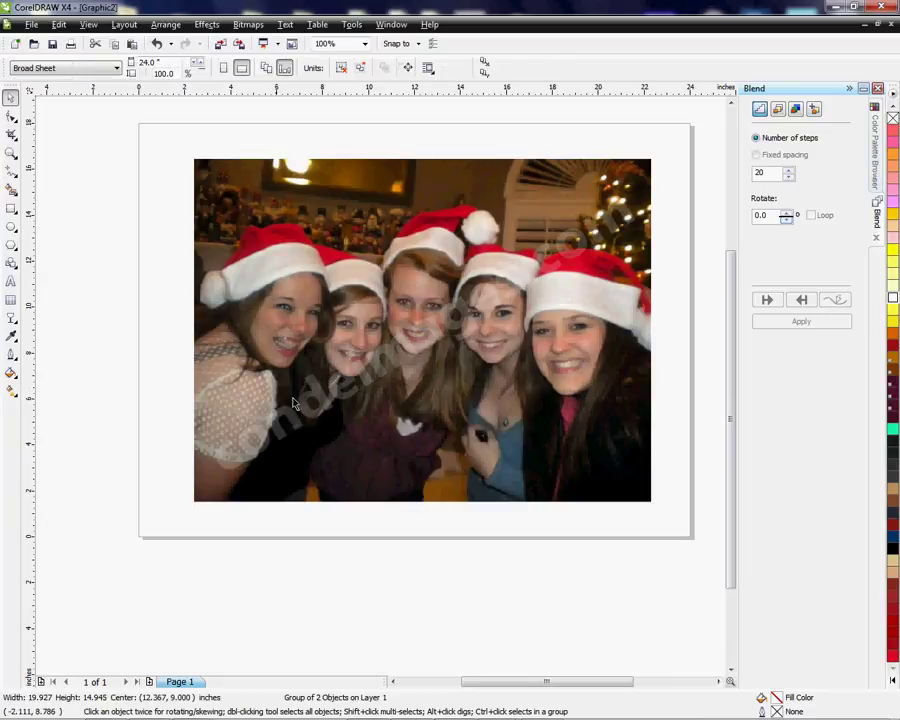
# - Move the grouped photo and watermark around as one object and place it back near the middle of the page
pyautogui.moveTo(649, 482); pyautogui.dragTo(638, 600)
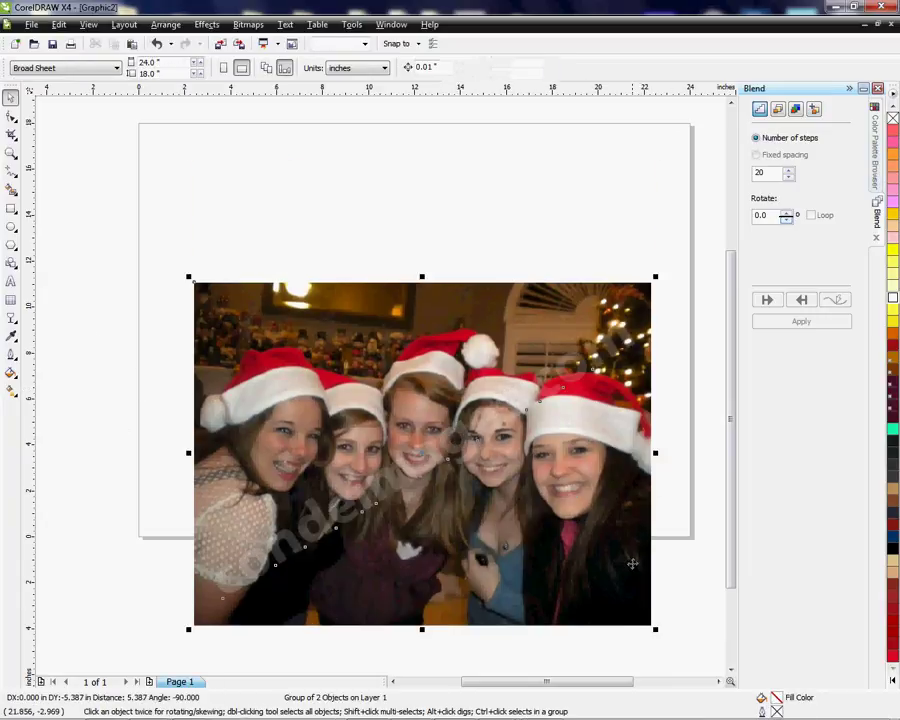
pyautogui.moveTo(600, 563); pyautogui.dragTo(522, 480)
pyautogui.moveTo(380, 276); pyautogui.dragTo(376, 270)
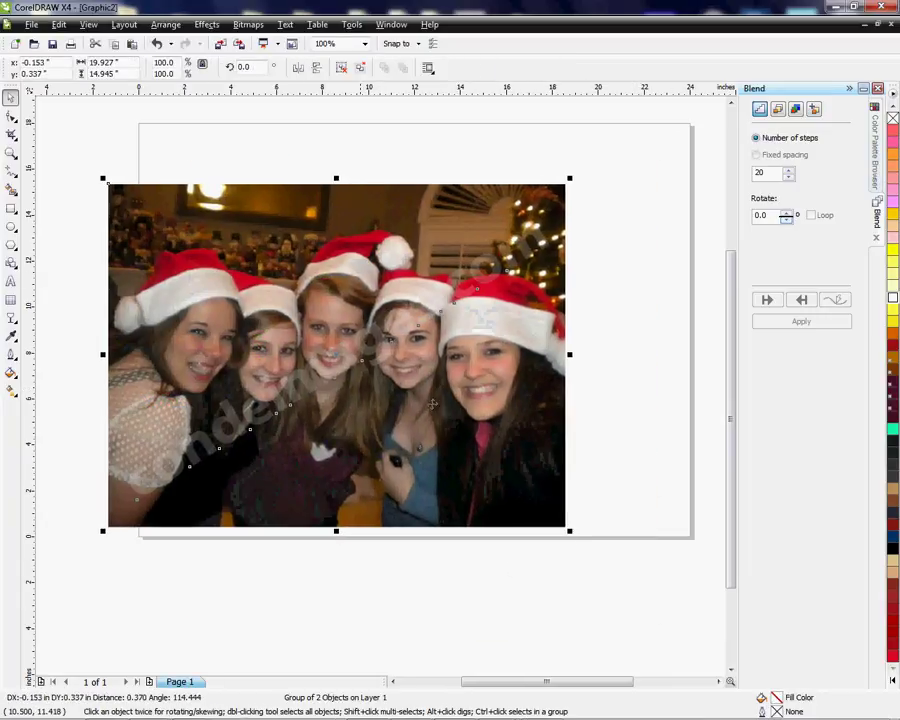
pyautogui.click(570, 382)
pyautogui.click(172, 199)
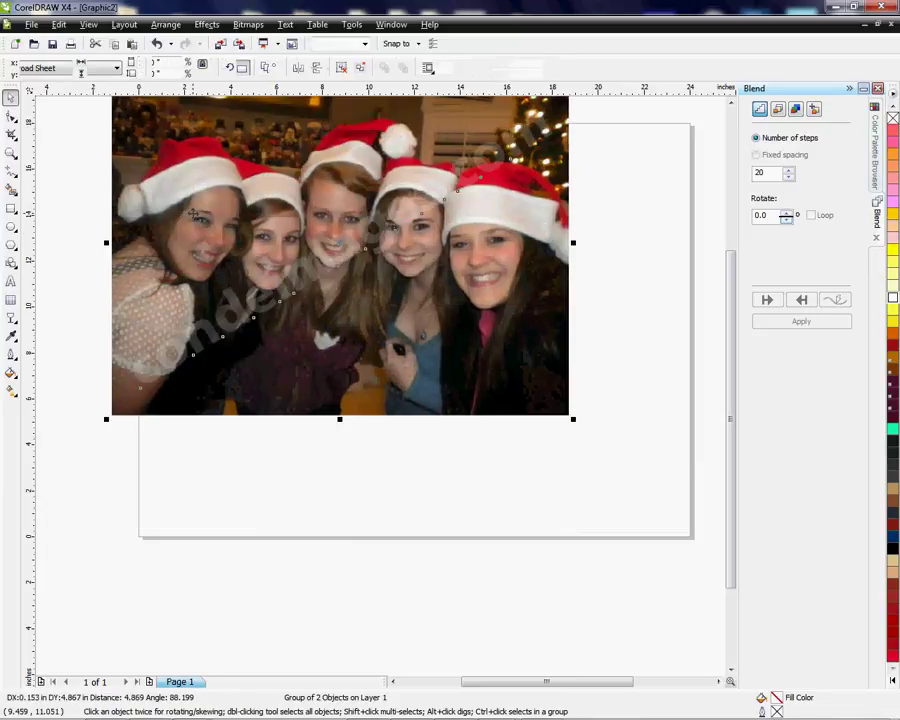
pyautogui.moveTo(172, 199); pyautogui.dragTo(303, 297)
pyautogui.moveTo(193, 213); pyautogui.dragTo(266, 296)
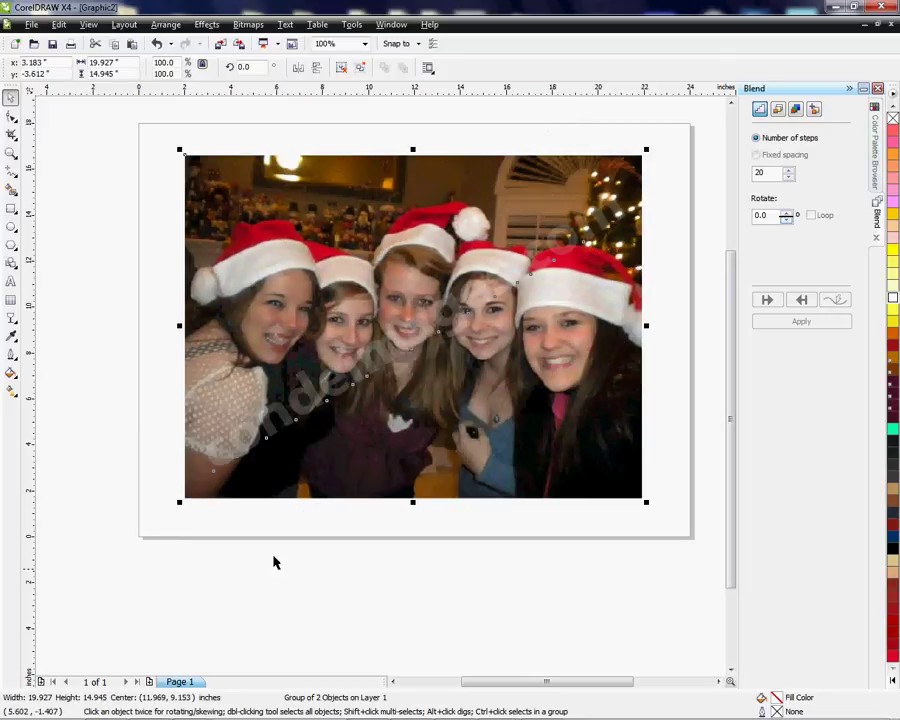
pyautogui.click(102, 454)
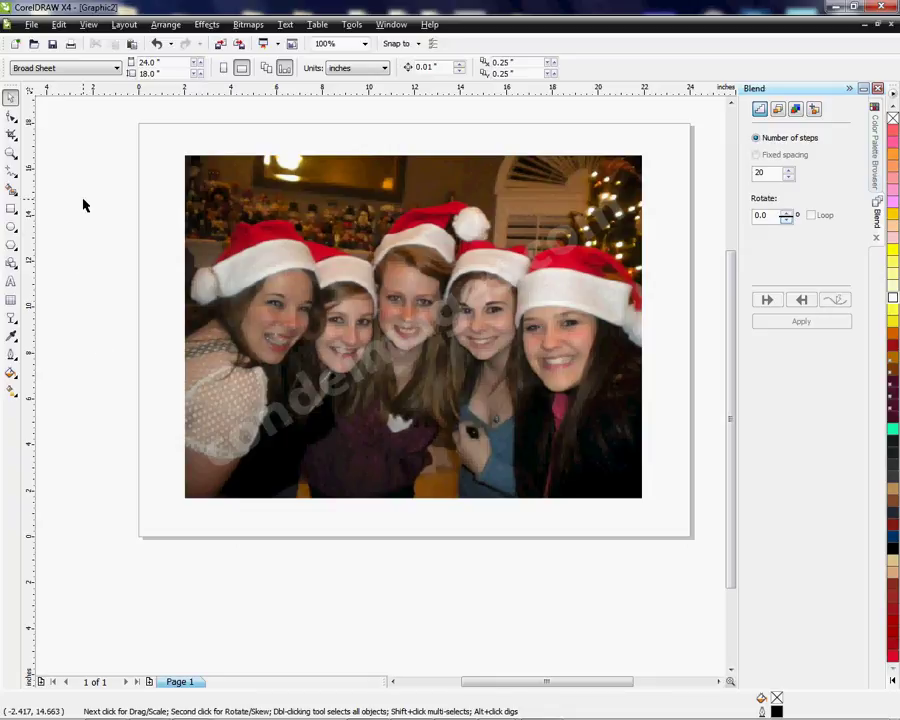
# - Ungroup the photo and watermark, then move the text alone below the photo and back diagonally onto it
pyautogui.rightClick(314, 338)
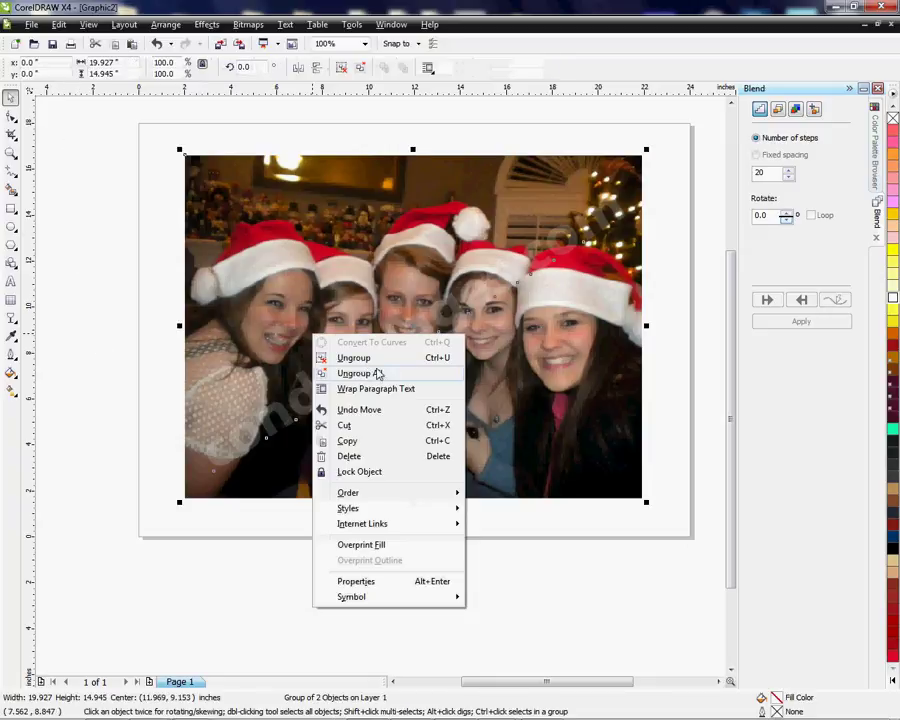
pyautogui.click(372, 370)
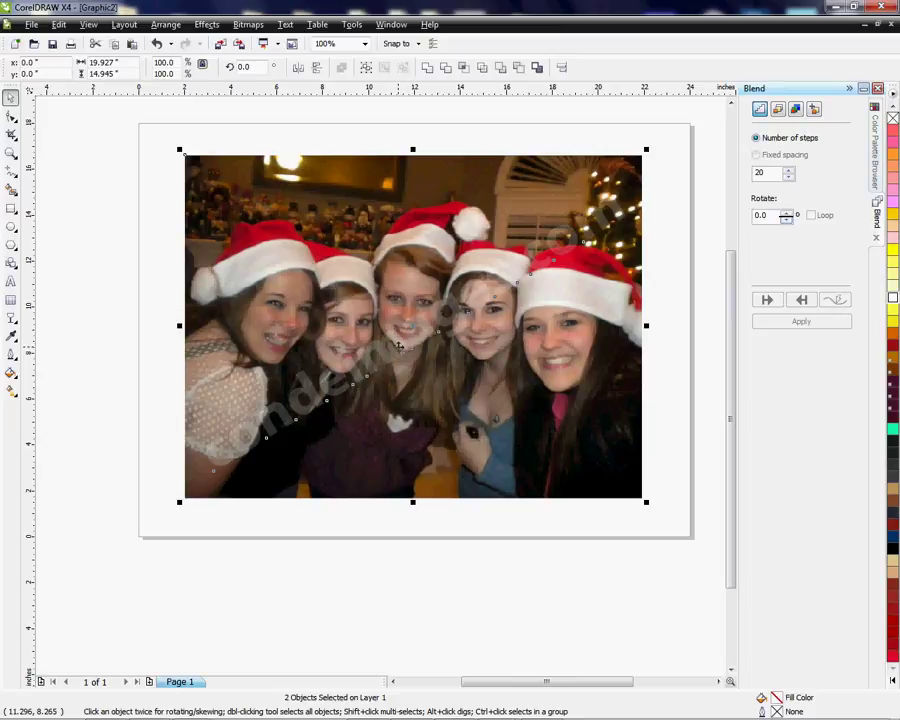
pyautogui.click(135, 388)
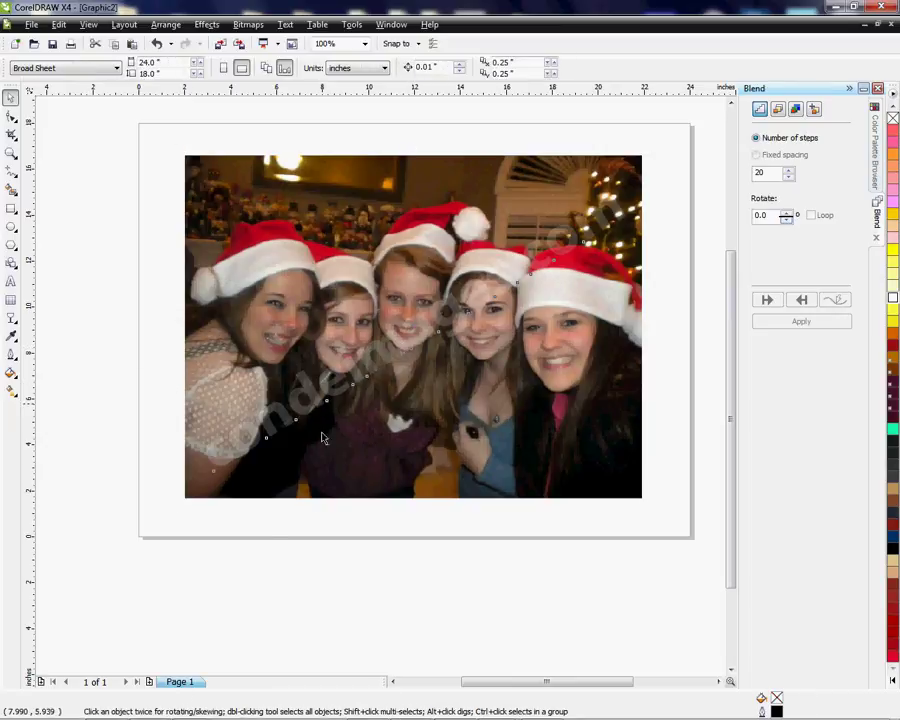
pyautogui.moveTo(322, 408); pyautogui.dragTo(279, 628)
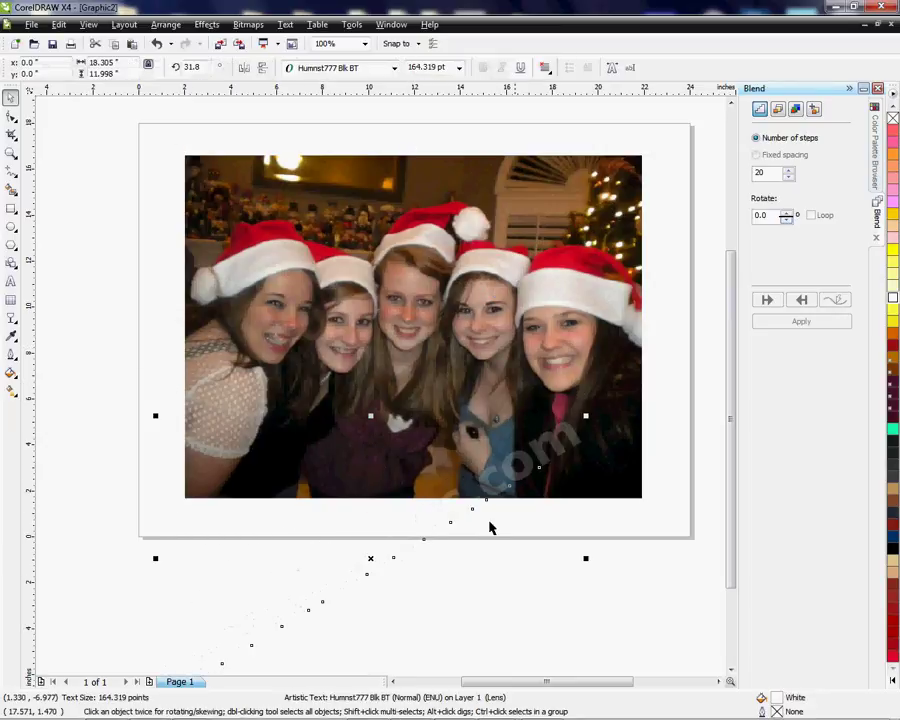
pyautogui.moveTo(378, 558); pyautogui.dragTo(418, 419)
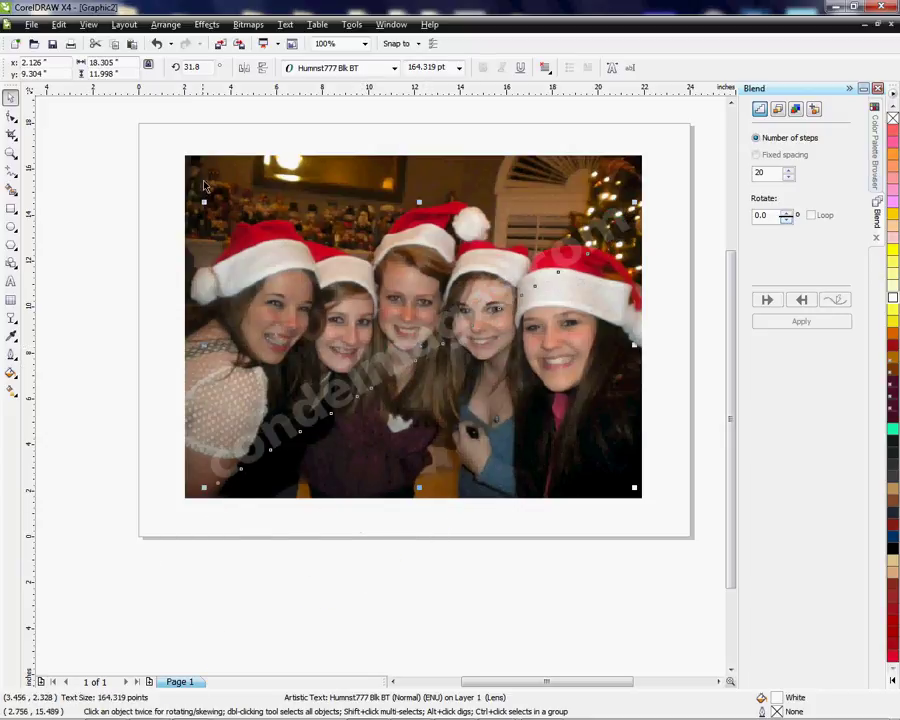
# - Delete the photo and try a yellow fill (R251 G250 B70) and a Deep Pink fill on the remaining watermark text
pyautogui.click(277, 212)
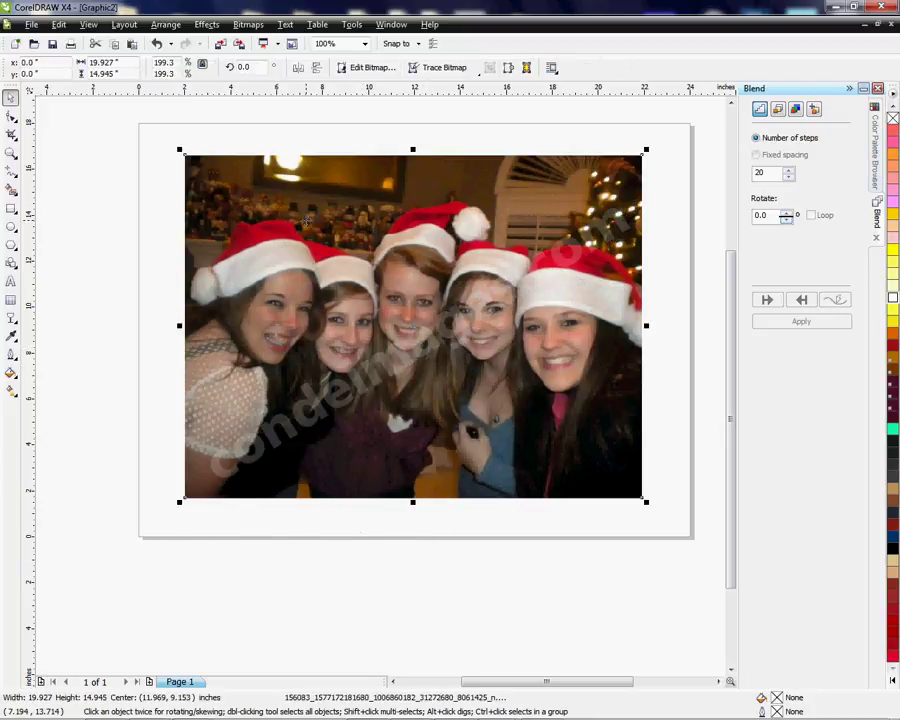
pyautogui.press('Delete')
pyautogui.click(394, 368)
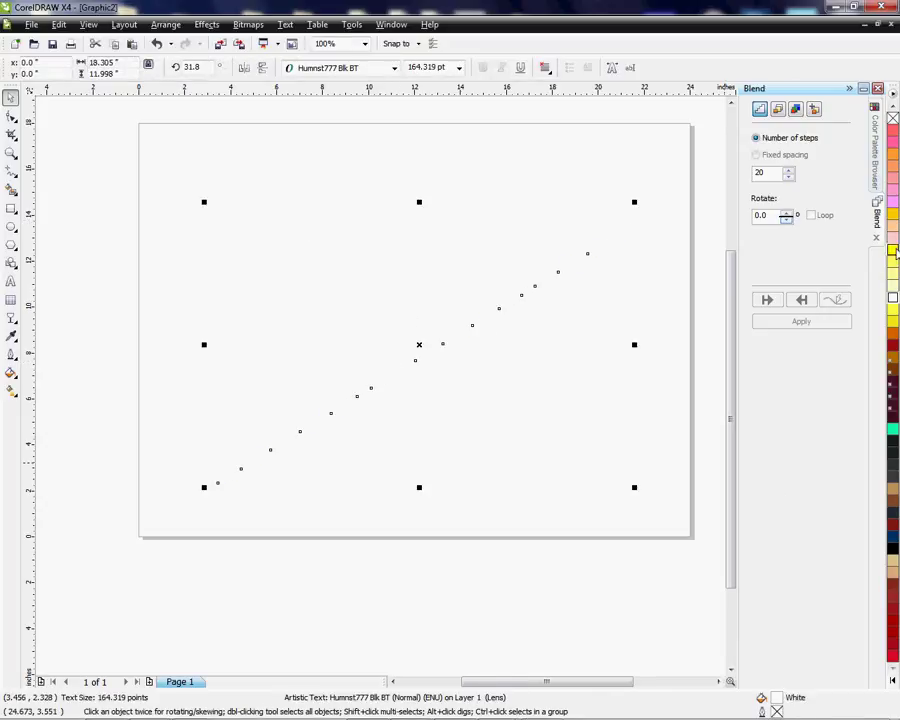
pyautogui.click(893, 308)
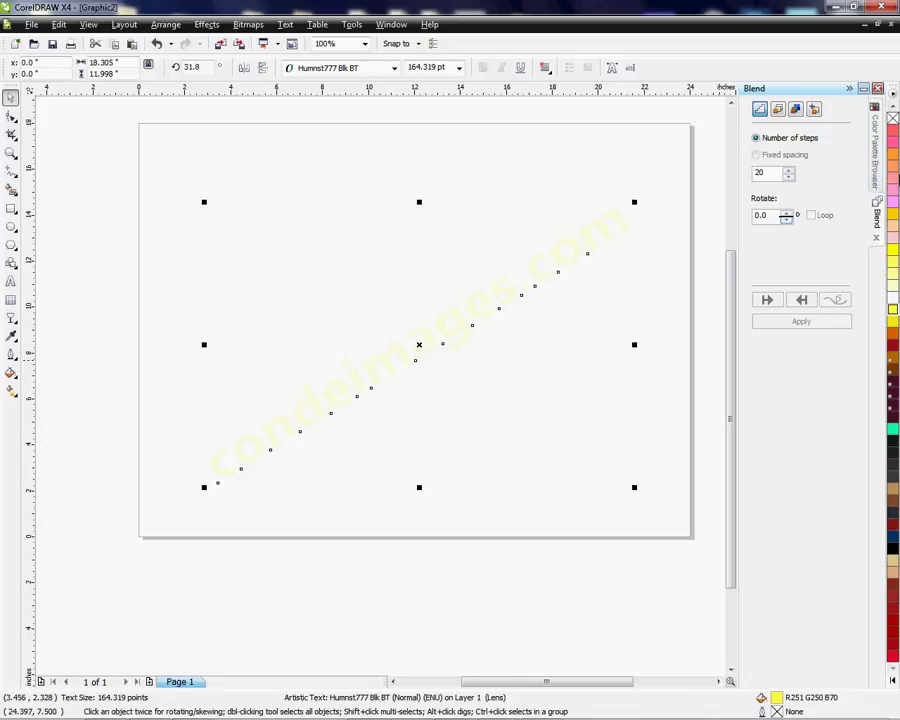
pyautogui.click(893, 150)
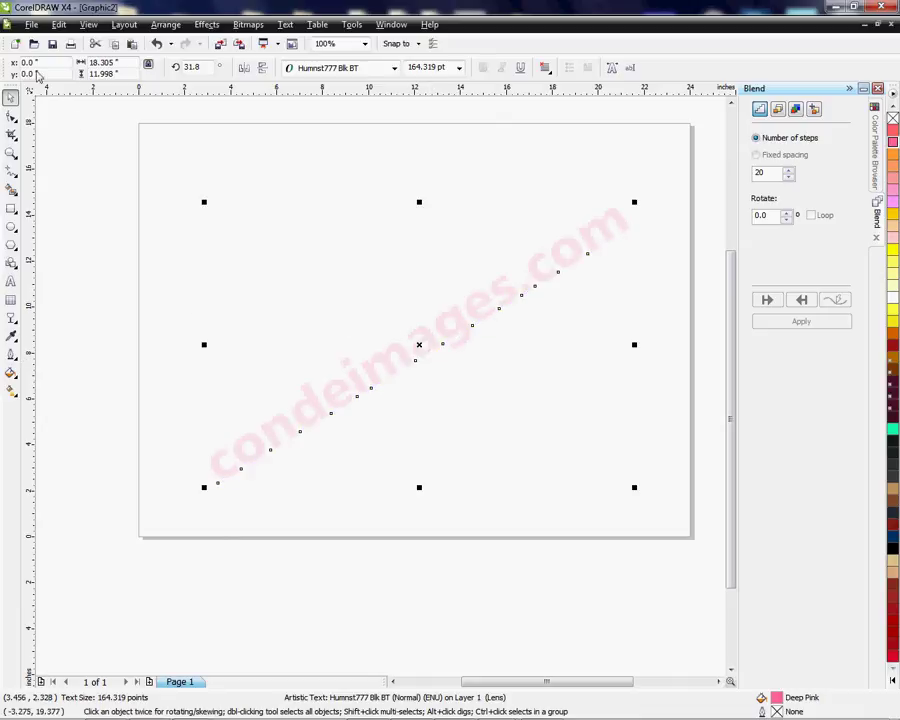
# - Start saving the drawing to the Desktop as a CDR file named watermark, then cancel the save
pyautogui.click(24, 24)
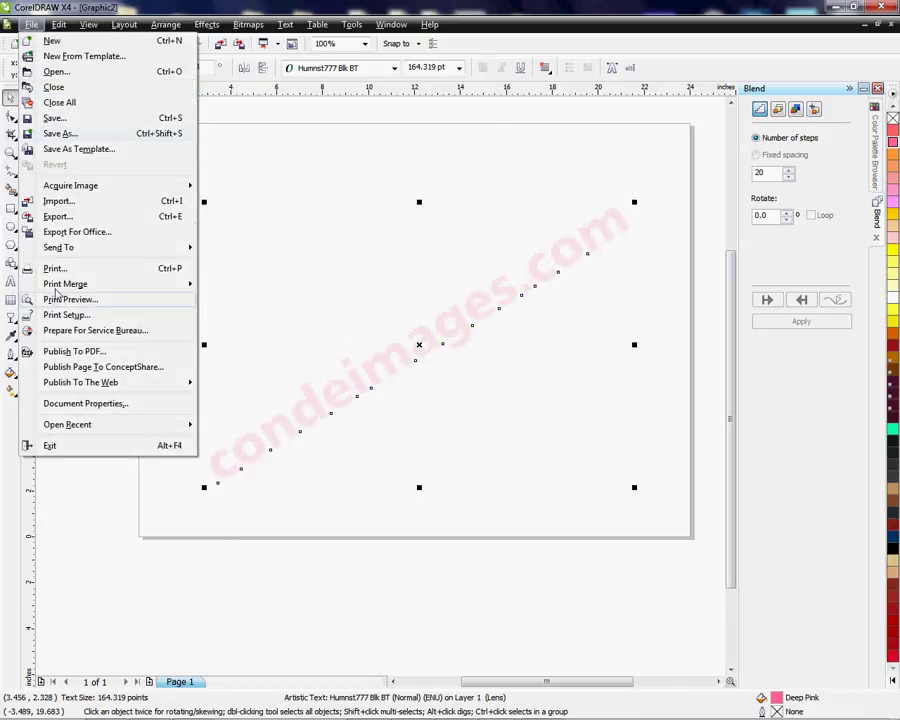
pyautogui.click(72, 118)
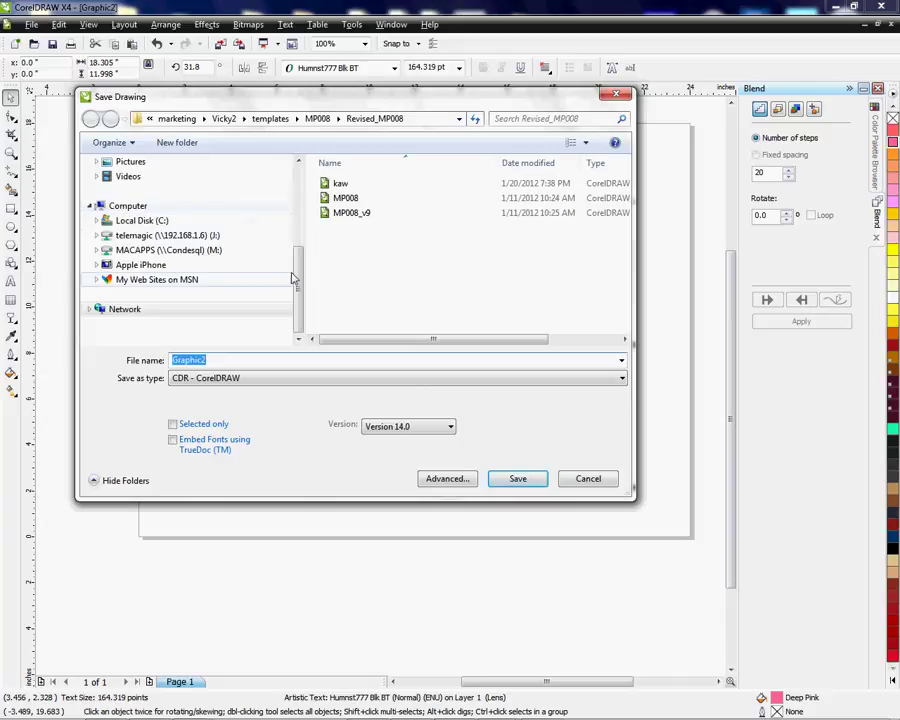
pyautogui.moveTo(300, 279); pyautogui.dragTo(300, 196)
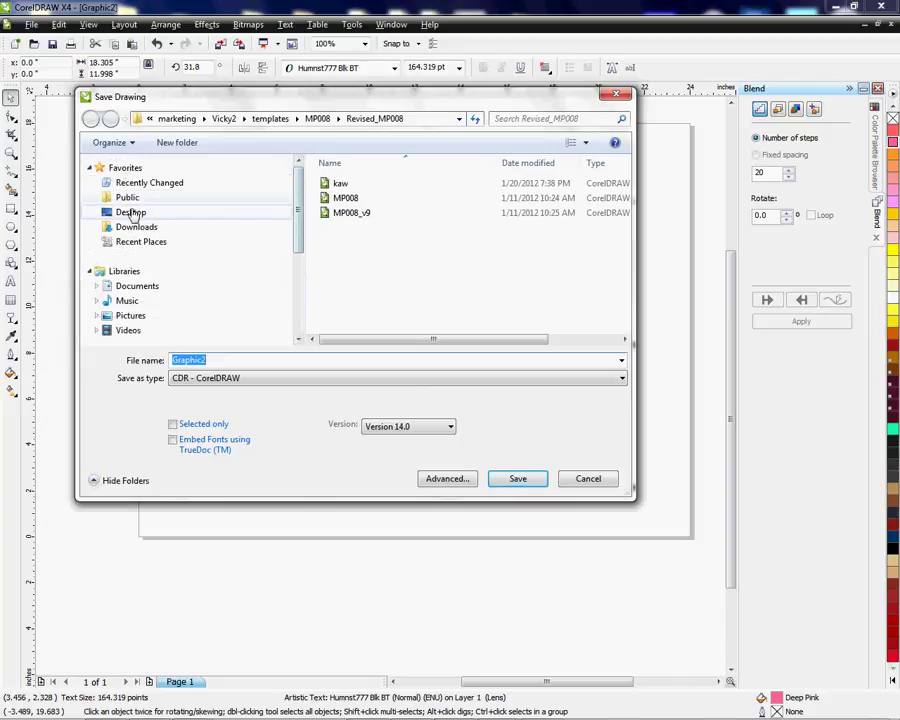
pyautogui.click(130, 212)
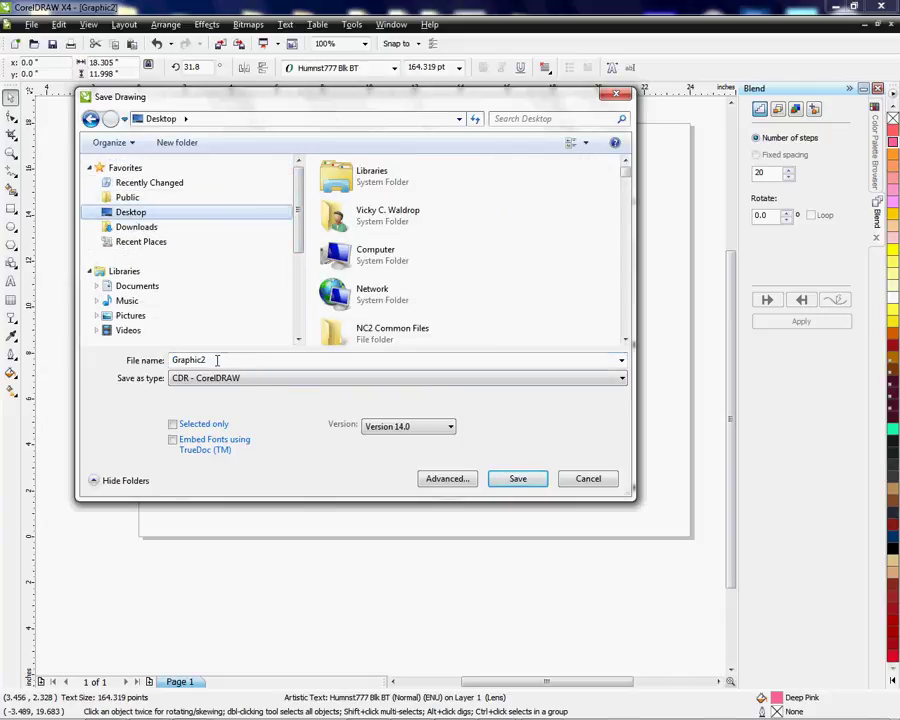
pyautogui.moveTo(217, 360); pyautogui.dragTo(175, 360)
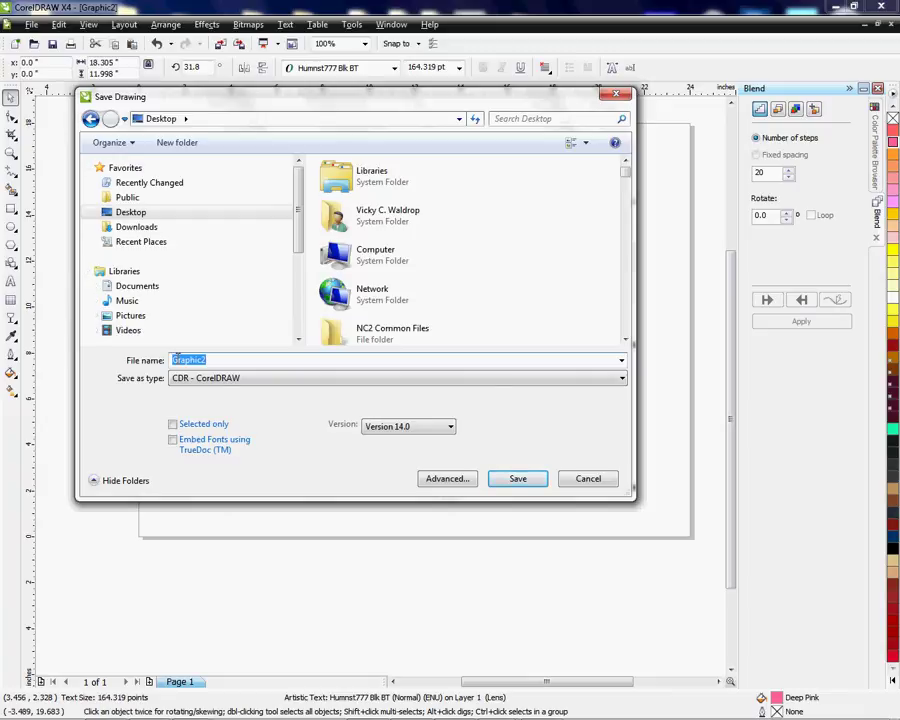
pyautogui.write('watermark')
pyautogui.click(588, 478)
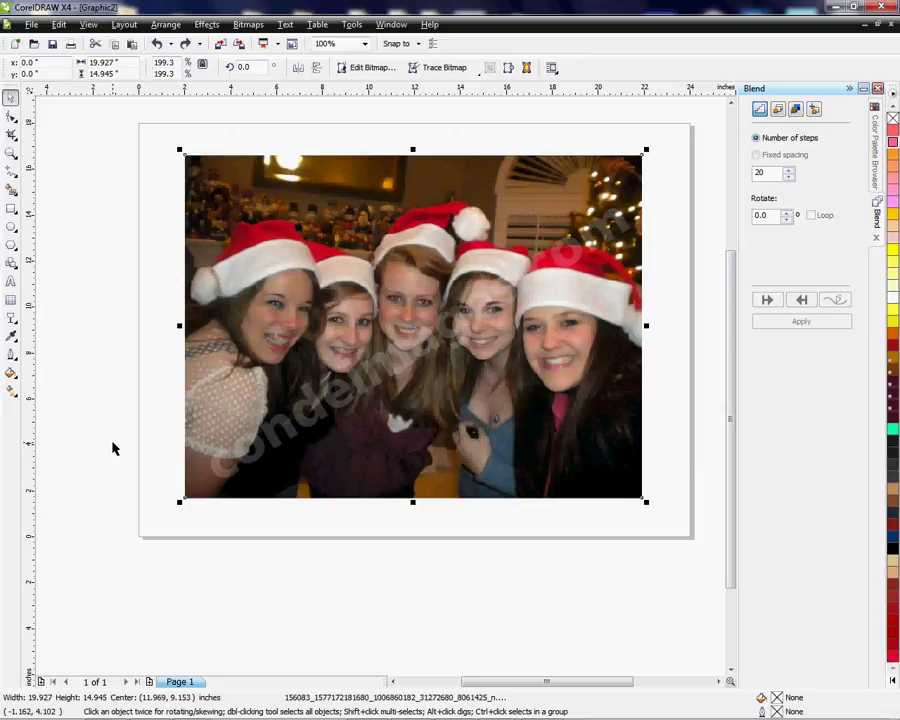
# - Add the artistic text "digimark.com" in Arial in the empty area below the page with the photo
pyautogui.click(11, 281)
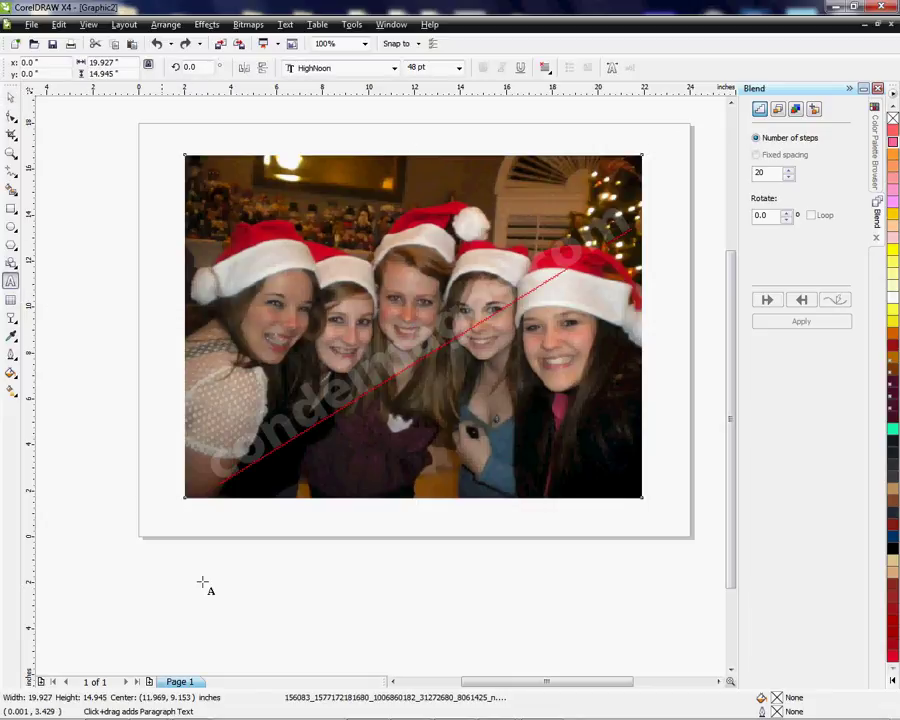
pyautogui.click(268, 632)
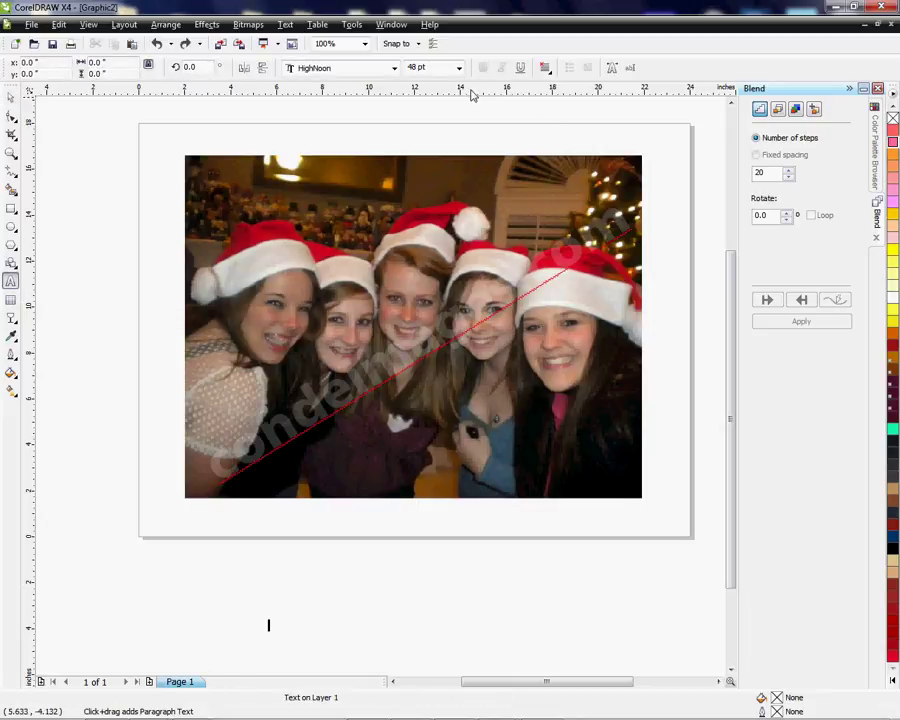
pyautogui.click(394, 68)
pyautogui.click(372, 126)
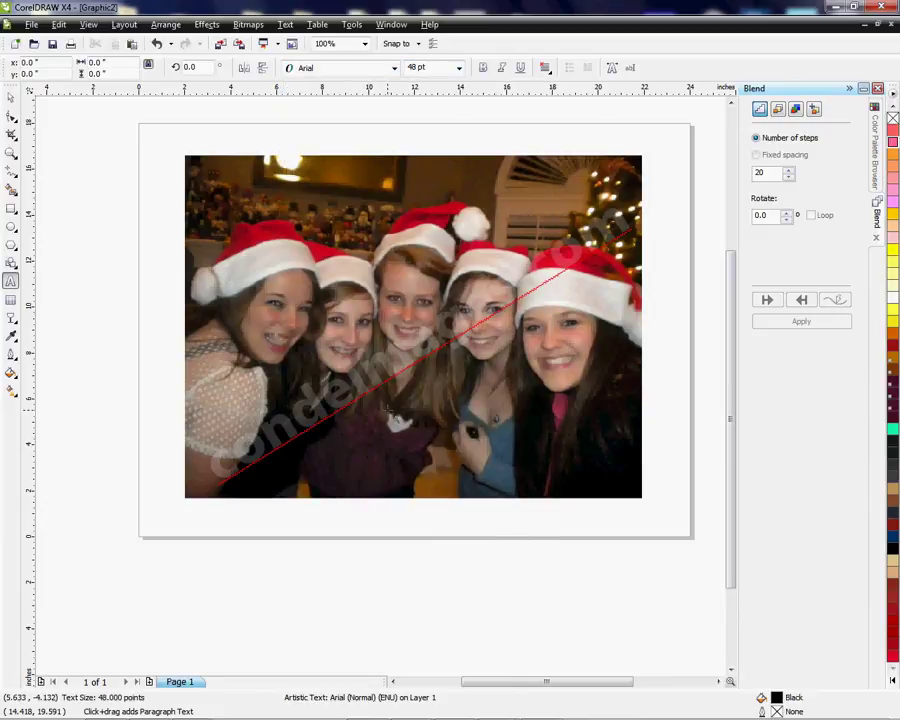
pyautogui.write('d')
pyautogui.write('ig')
pyautogui.write('imal')
pyautogui.write('rk')
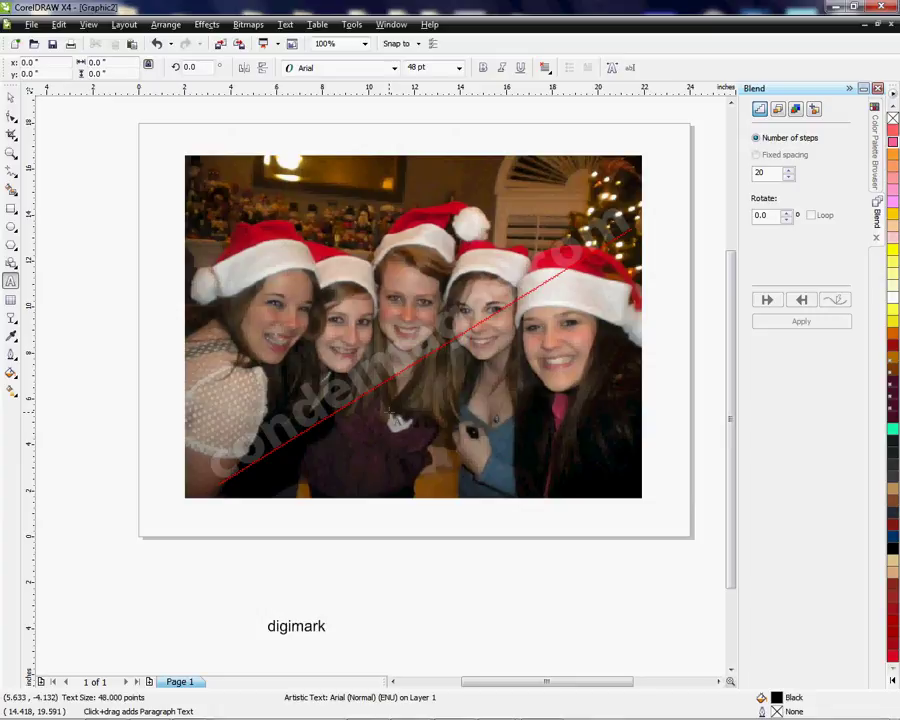
pyautogui.write('.com')
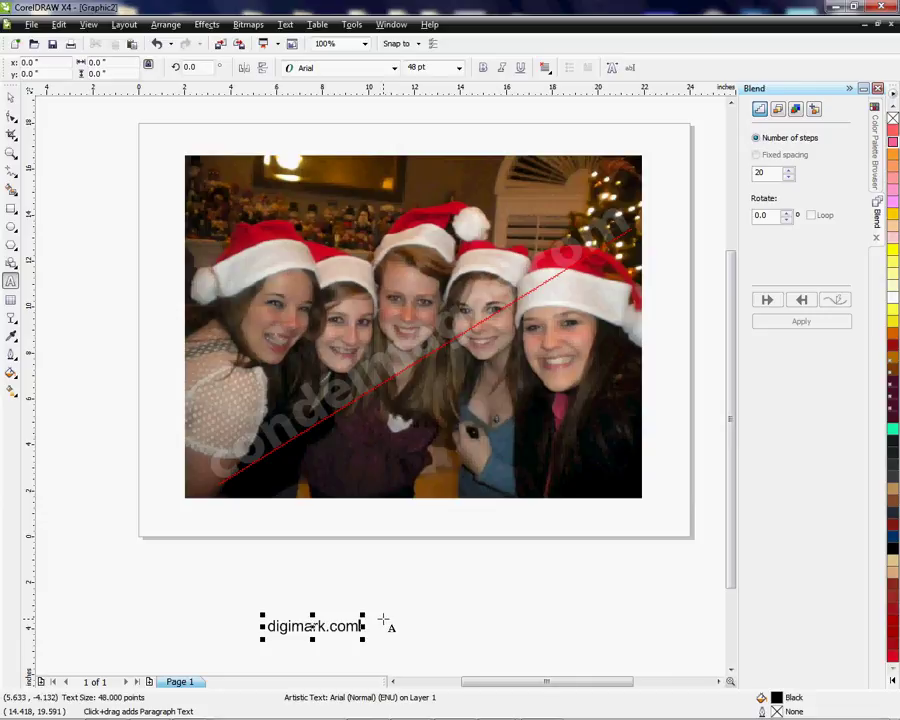
pyautogui.click(383, 622)
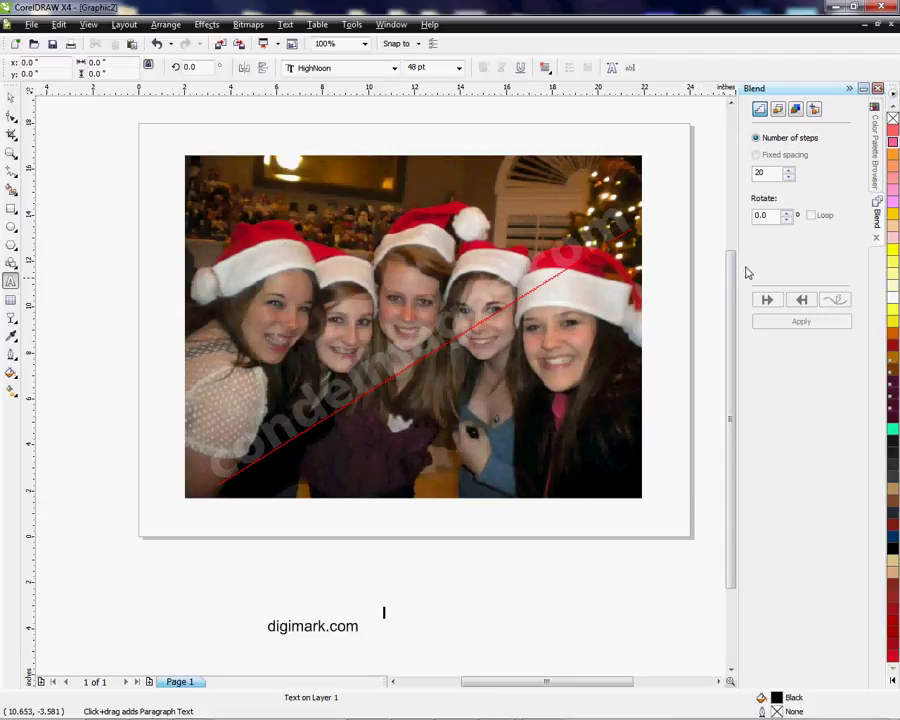
pyautogui.click(836, 9)
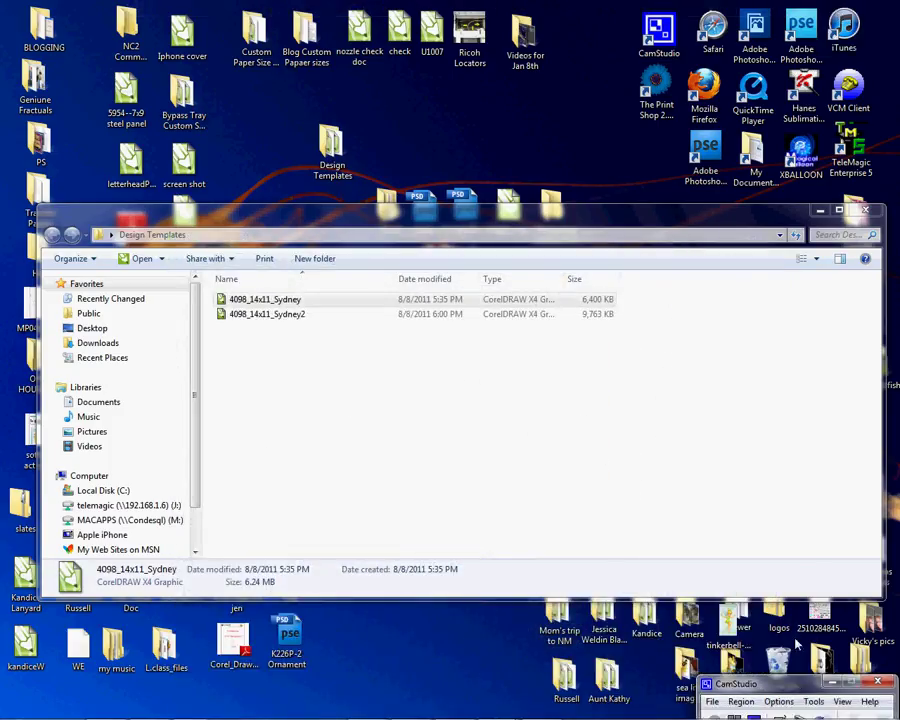